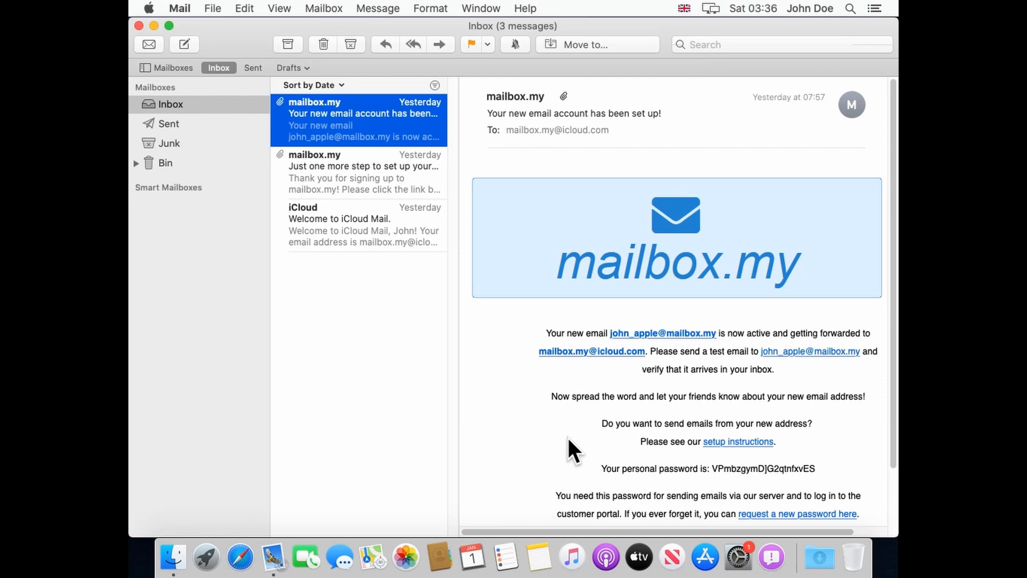
Select the personal password in the mailbox.my welcome email and open the Mail menu.
drag(712, 468, 816, 465)
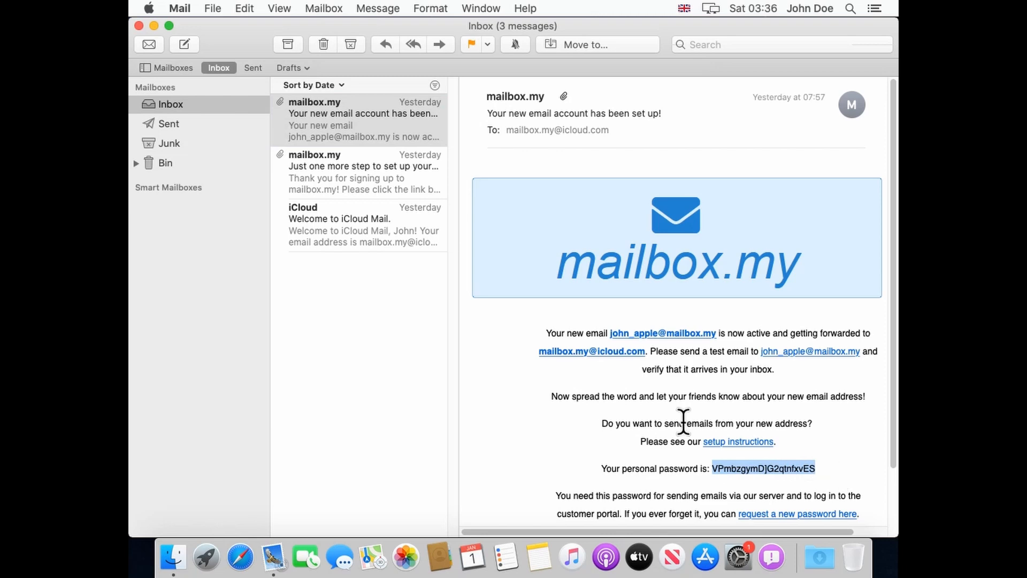
click(185, 10)
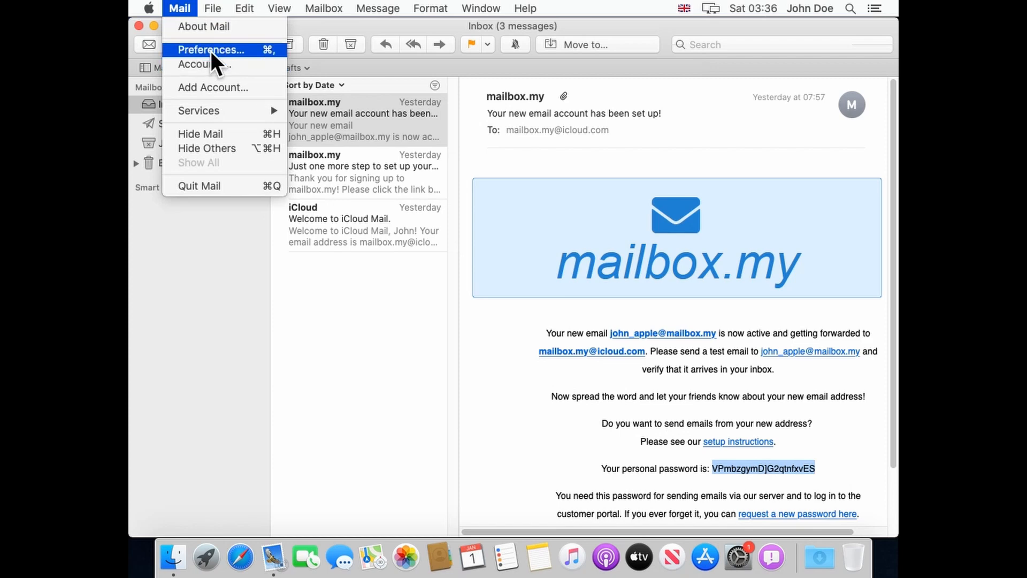
Open Mail Preferences on the Accounts tab to view the existing iCloud IMAP account.
click(211, 51)
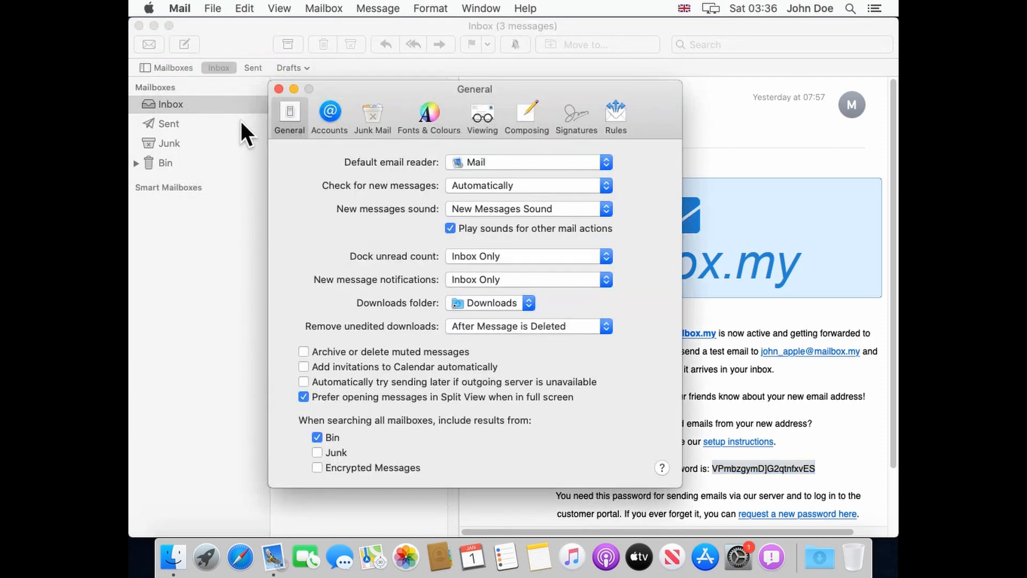
click(332, 121)
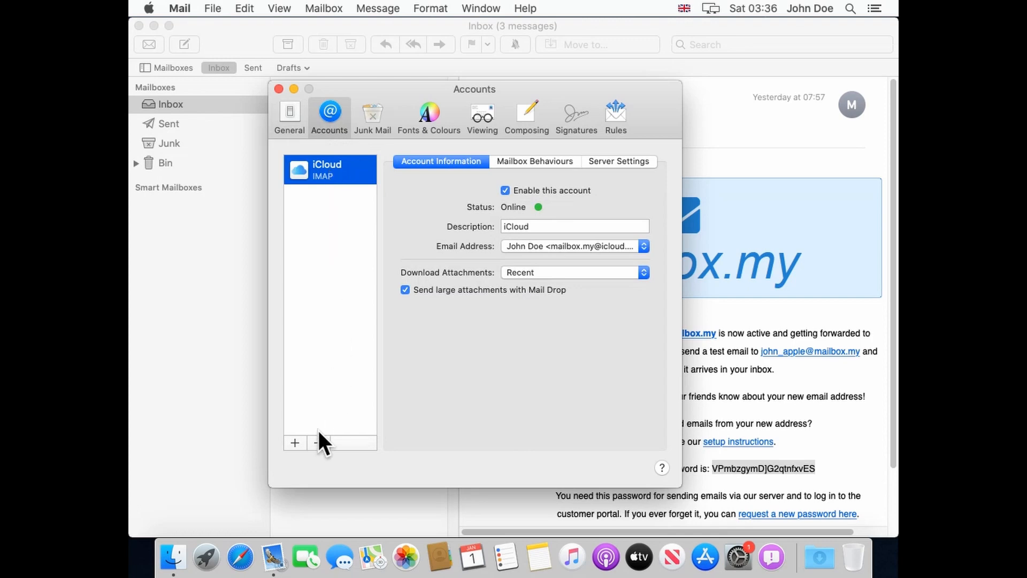
Start an Other Mail Account and enter the iCloud e-mail address, leaving the password empty.
click(295, 442)
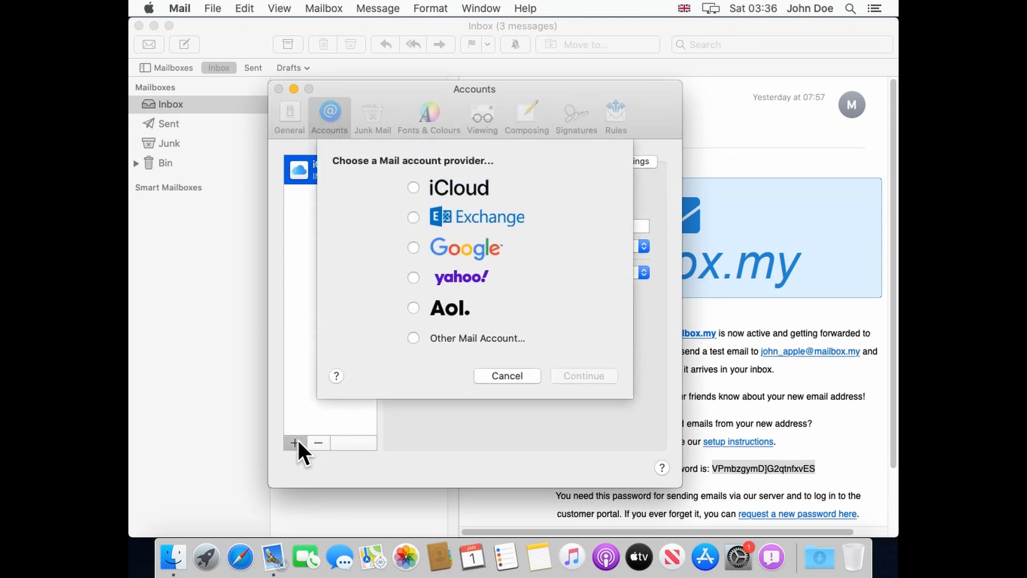
click(476, 337)
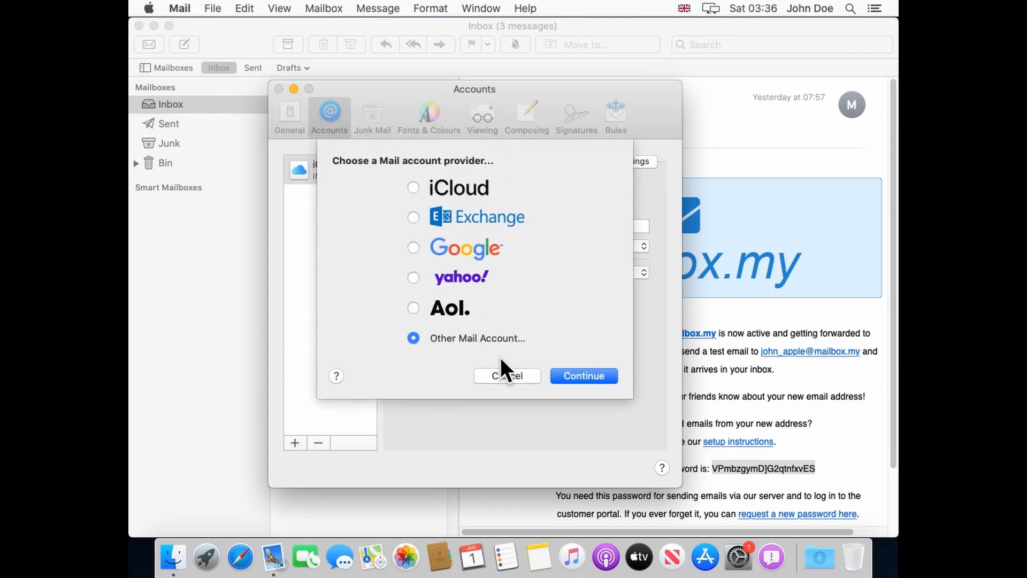
click(598, 377)
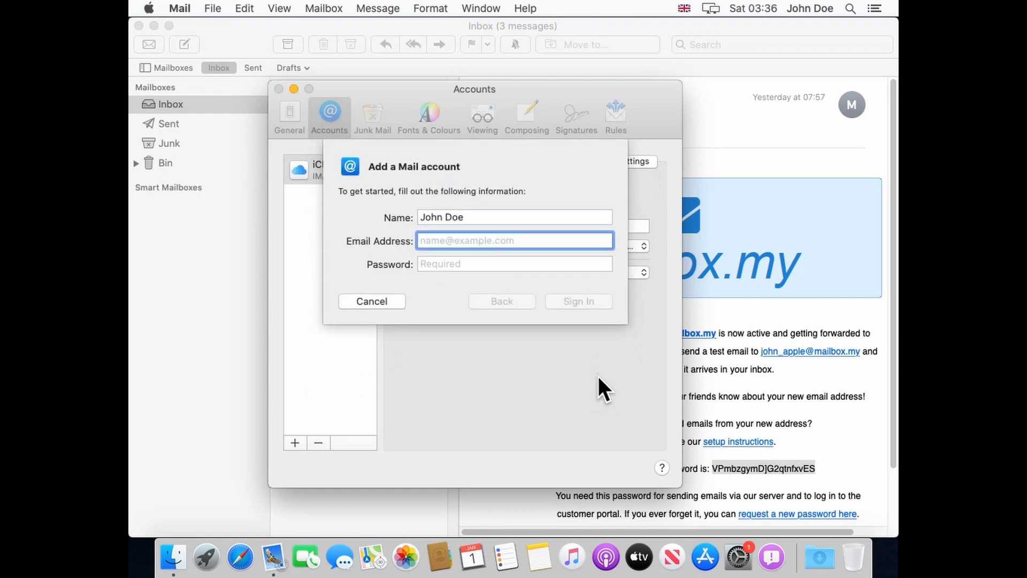
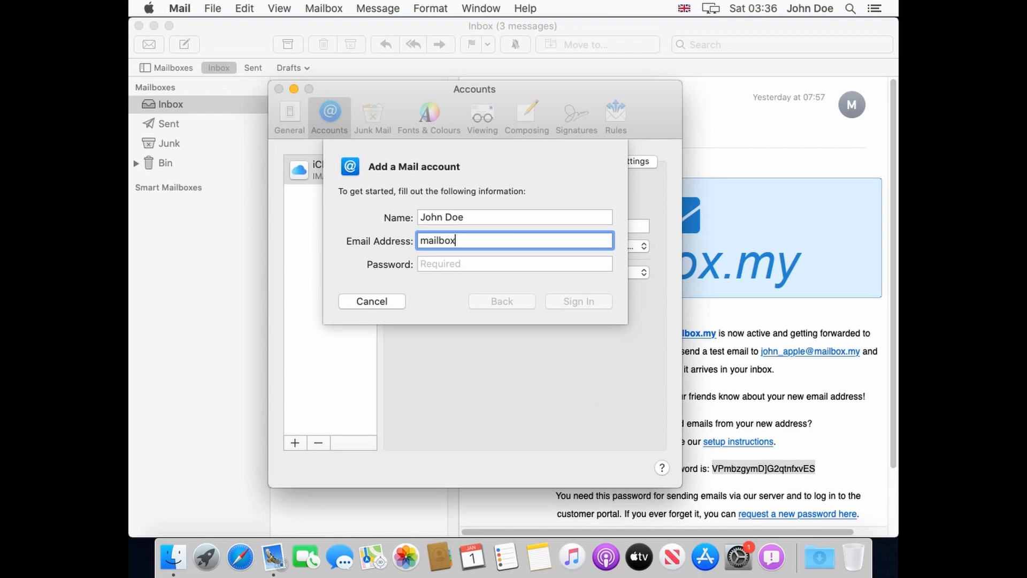
key(Tab)
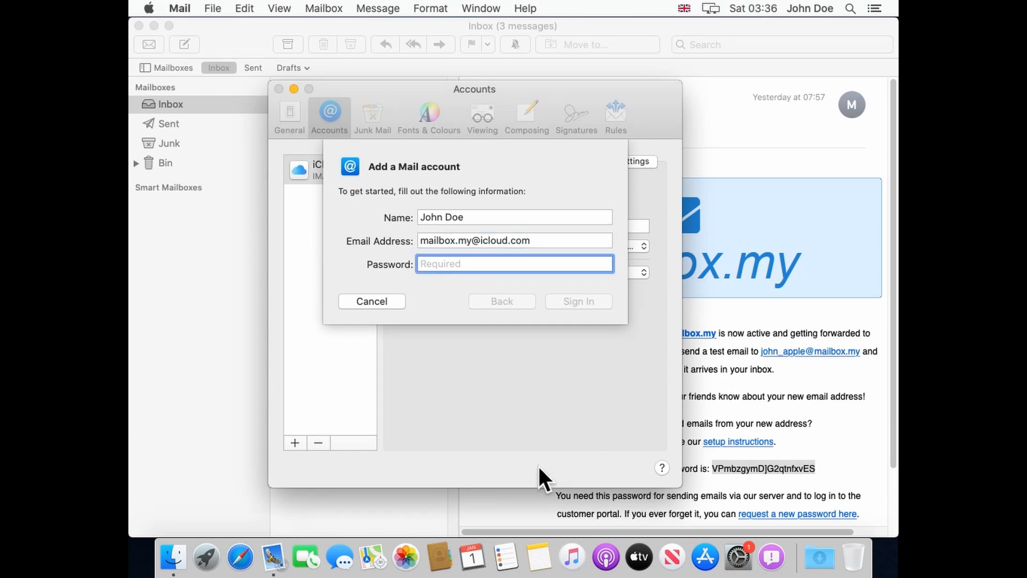
Load appleid.apple.com in Safari.
click(245, 558)
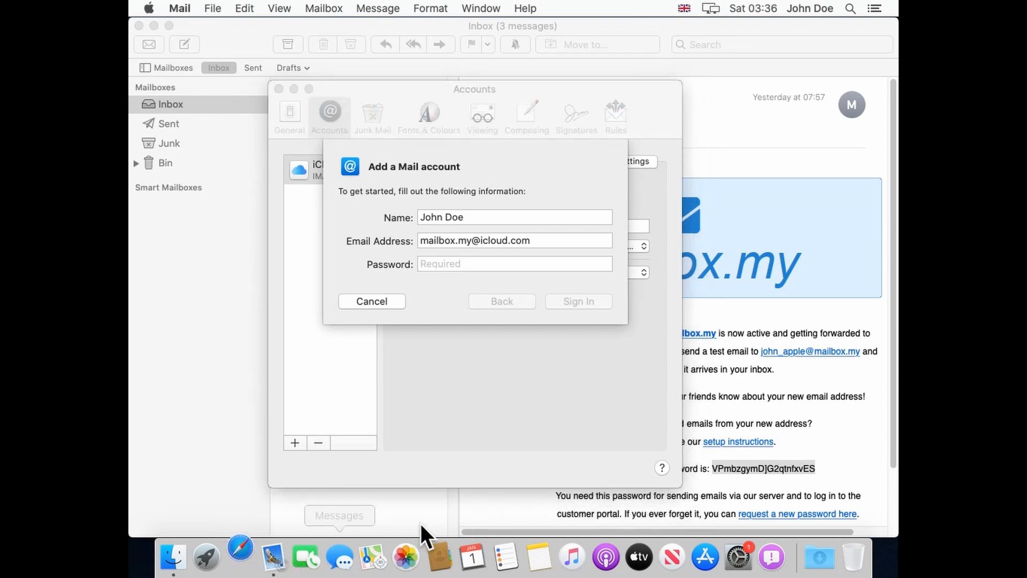
text(appleid)
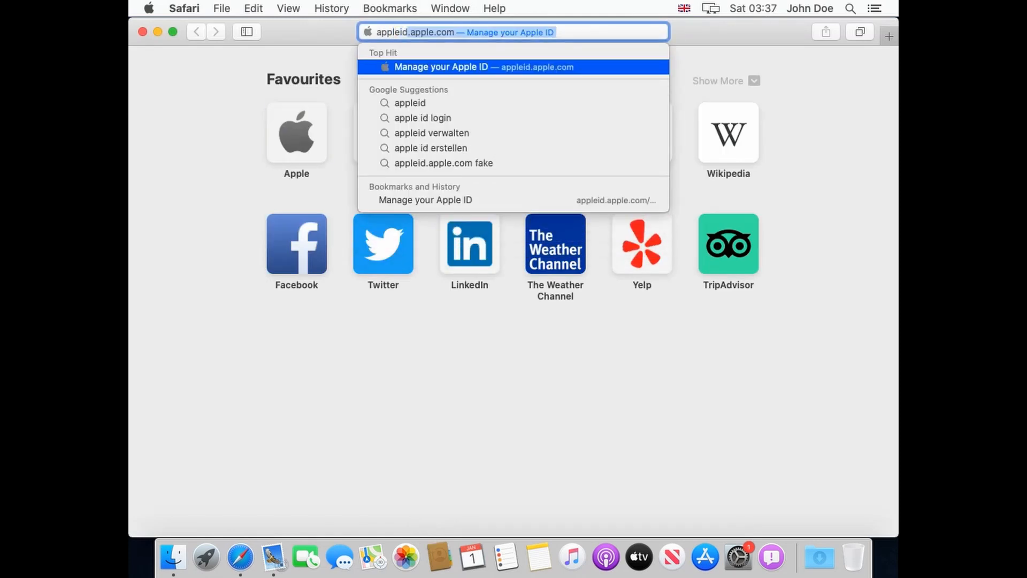
text(.apple.com)
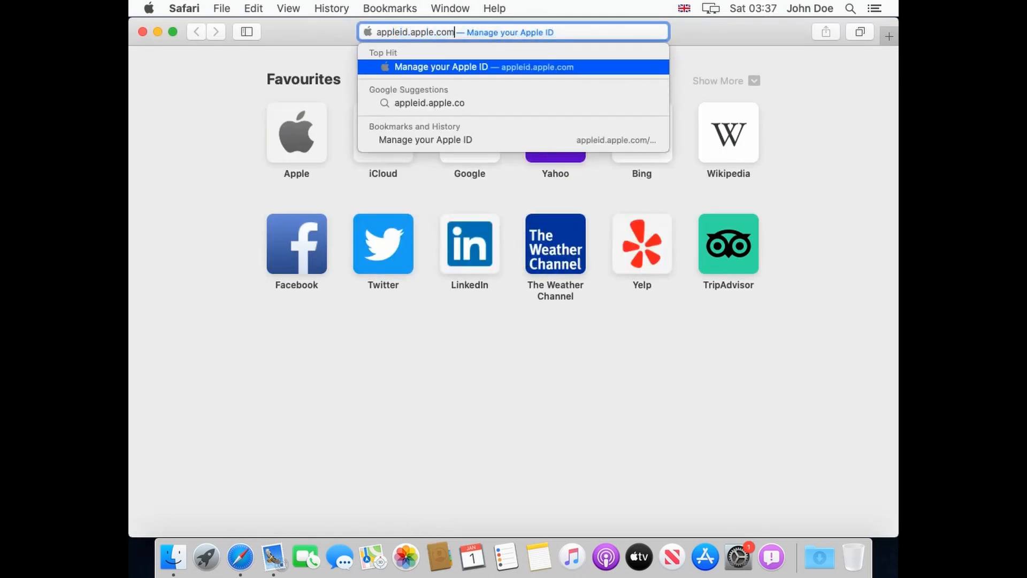
key(Return)
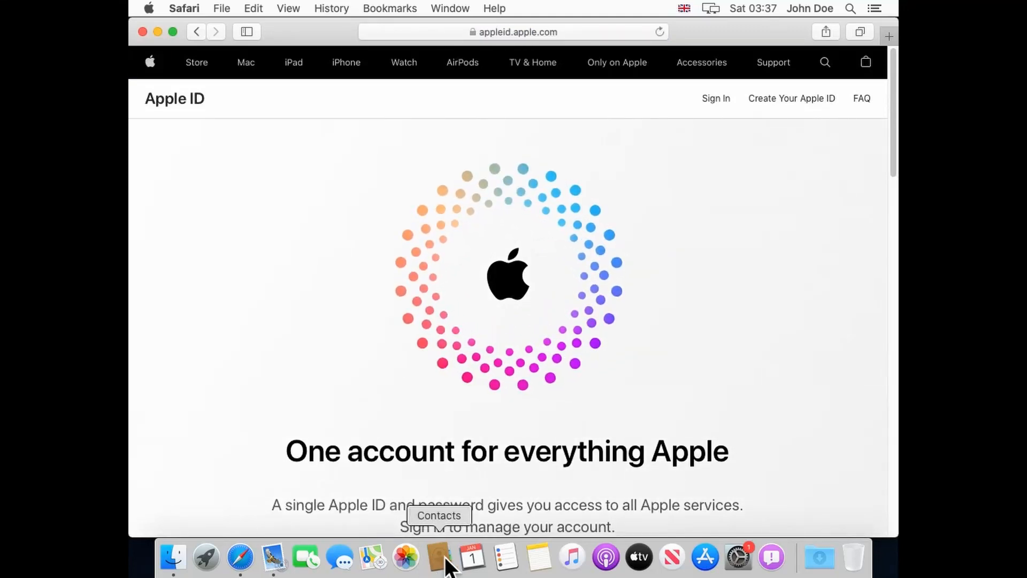
scroll(469, 453, down, 1)
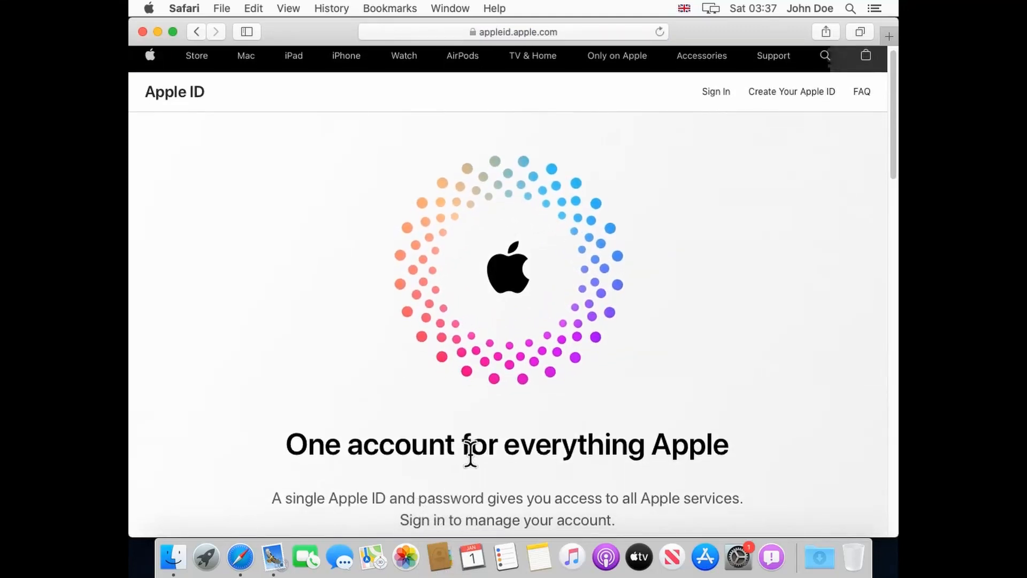
scroll(470, 452, down, 10)
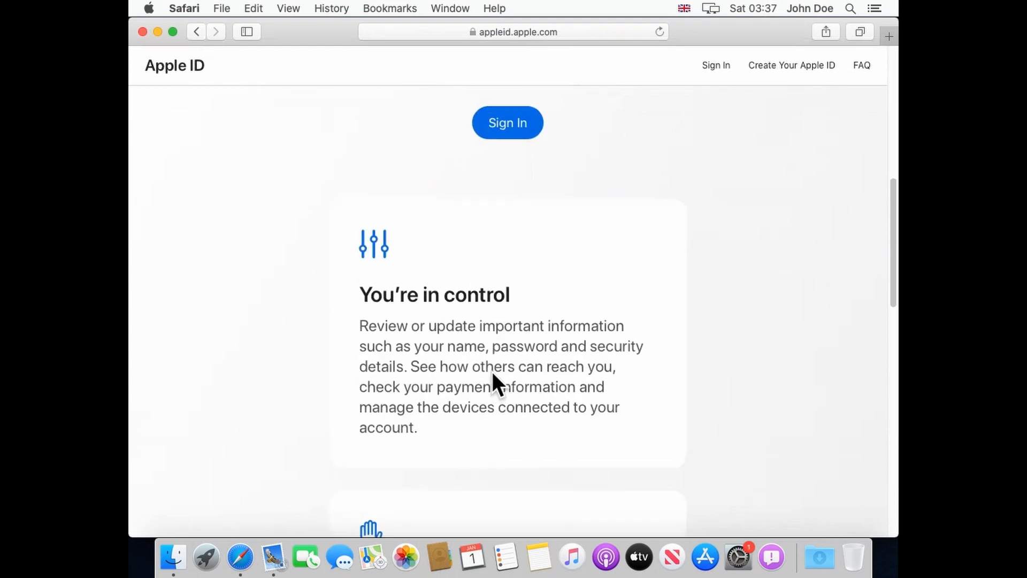
scroll(489, 368, up, 8)
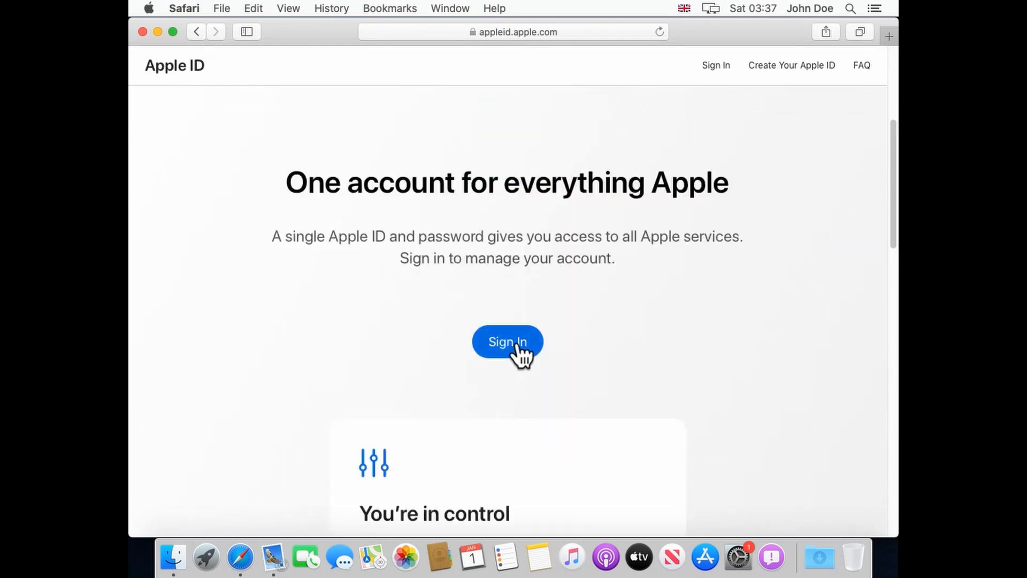
Sign in to the Apple ID site with the pasted password and open App-specific passwords.
click(517, 348)
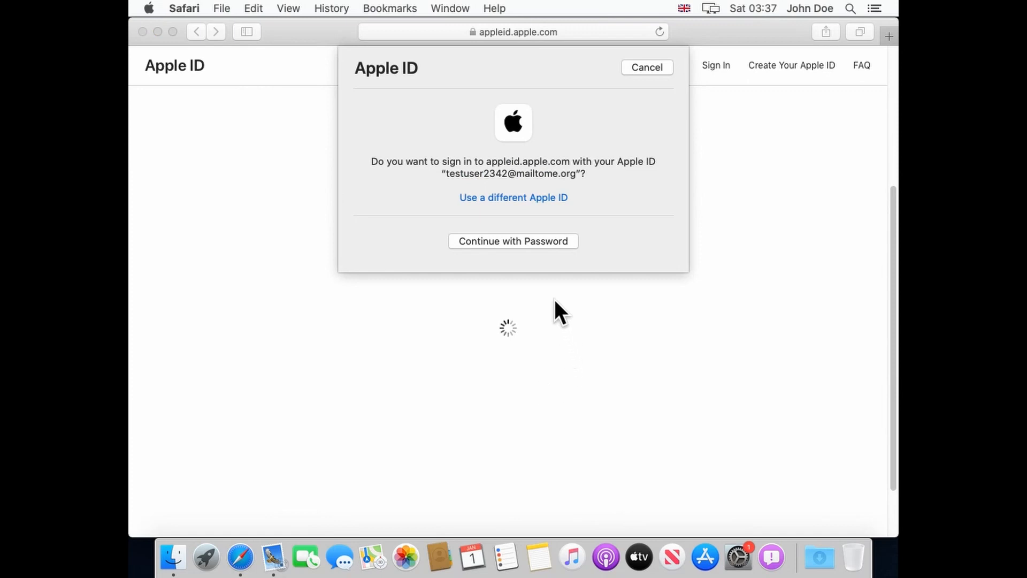
click(544, 239)
key(super+v)
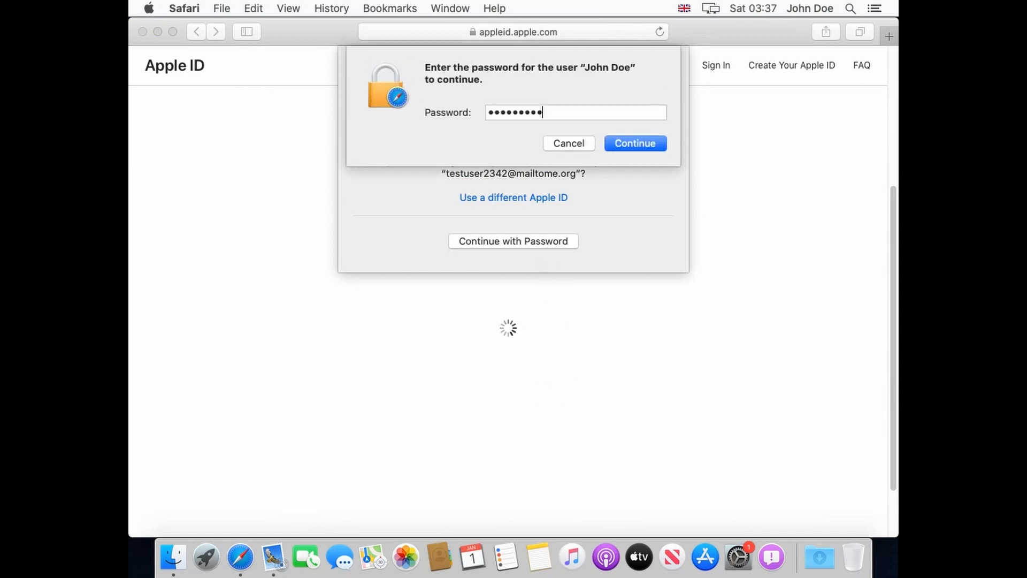
key(Return)
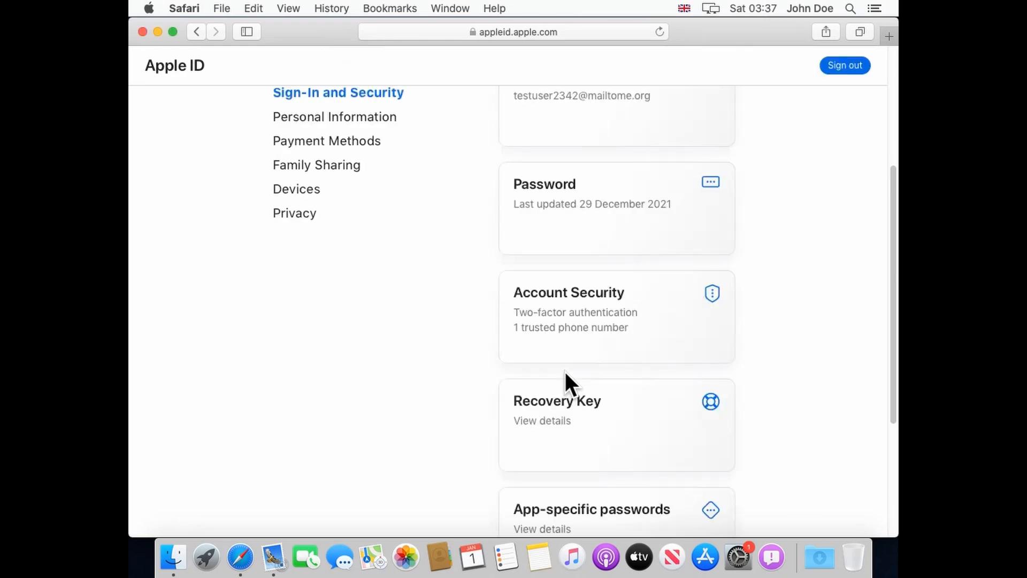
scroll(565, 373, down, 1)
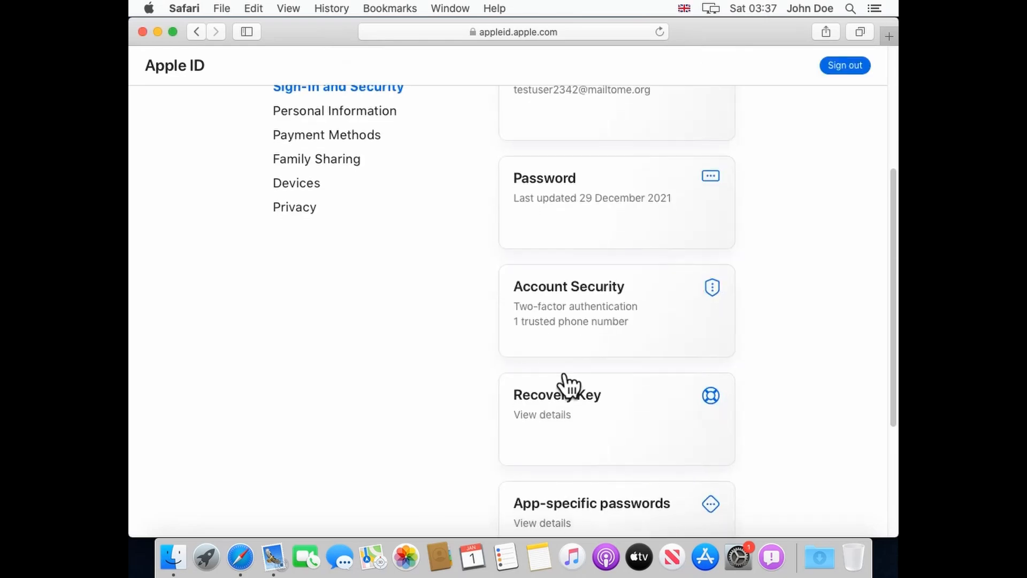
scroll(566, 383, down, 8)
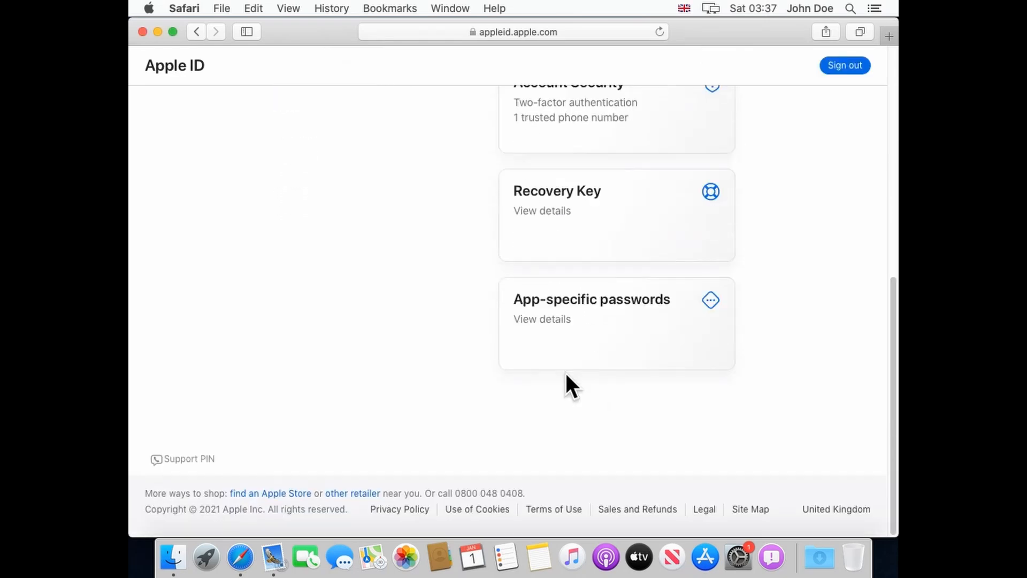
click(569, 336)
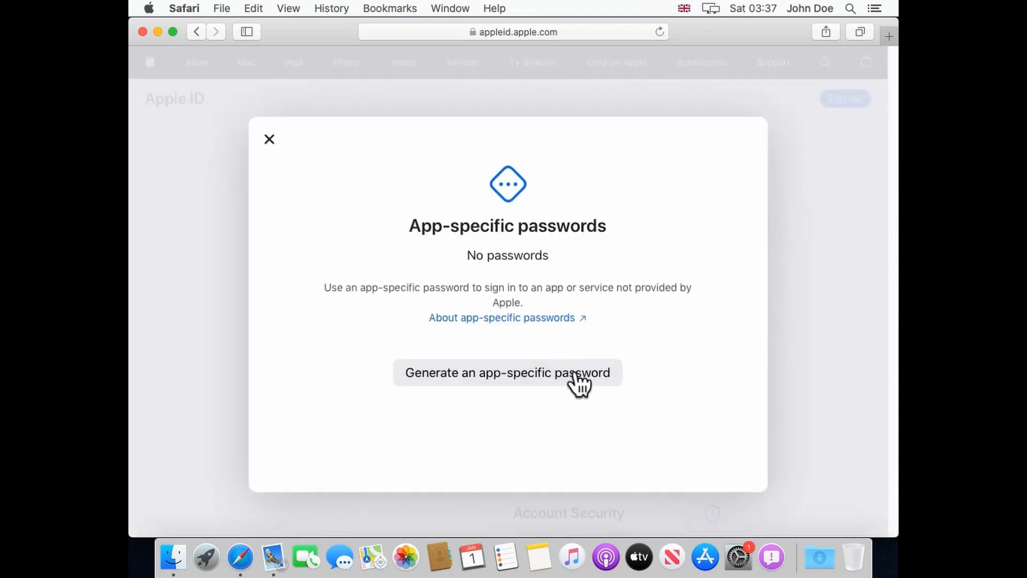
Generate an app-specific password labelled mailbox.my, confirming with the saved Apple ID password.
click(582, 394)
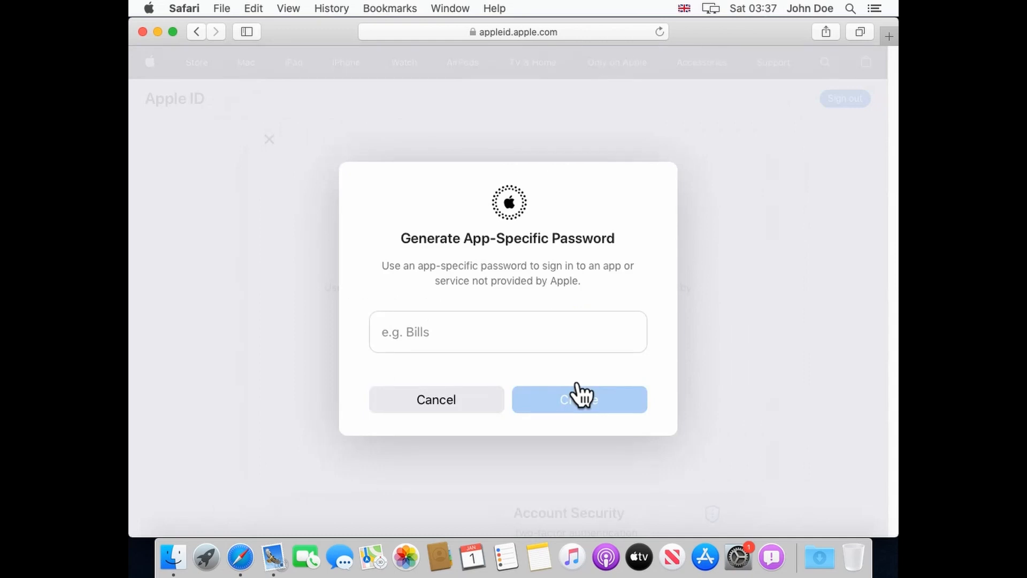
click(568, 337)
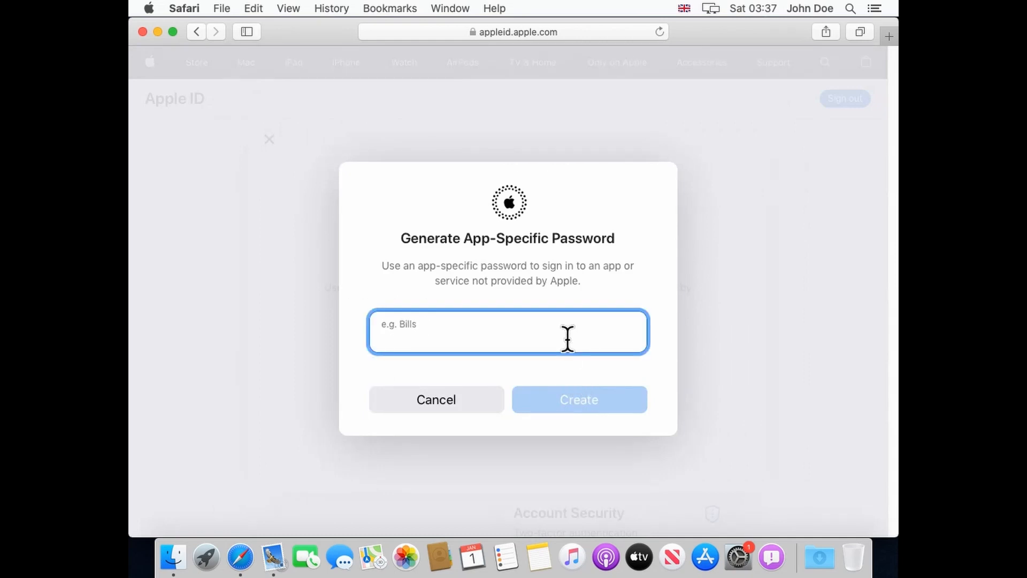
text(mailbox.m)
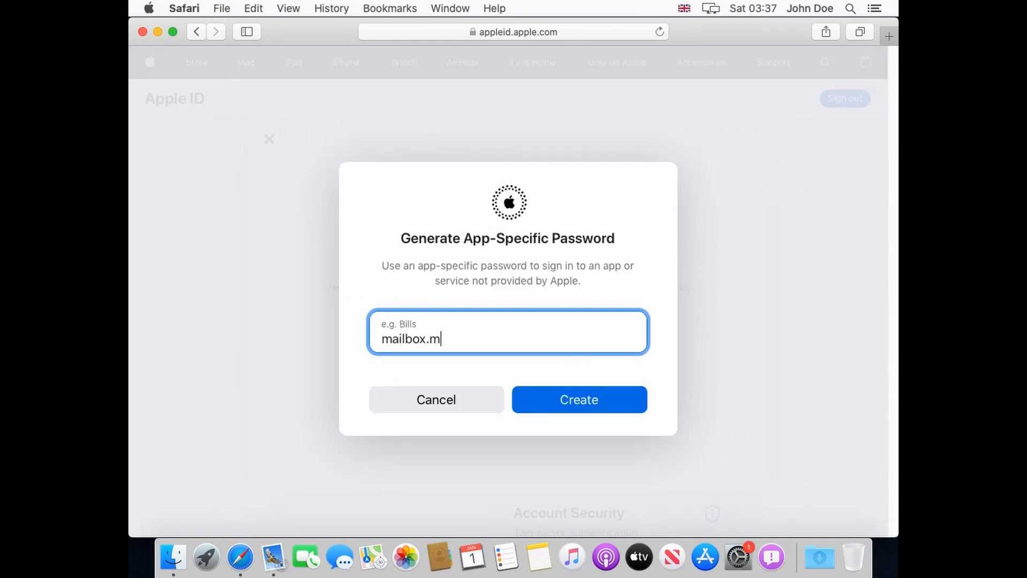
text(y)
click(583, 405)
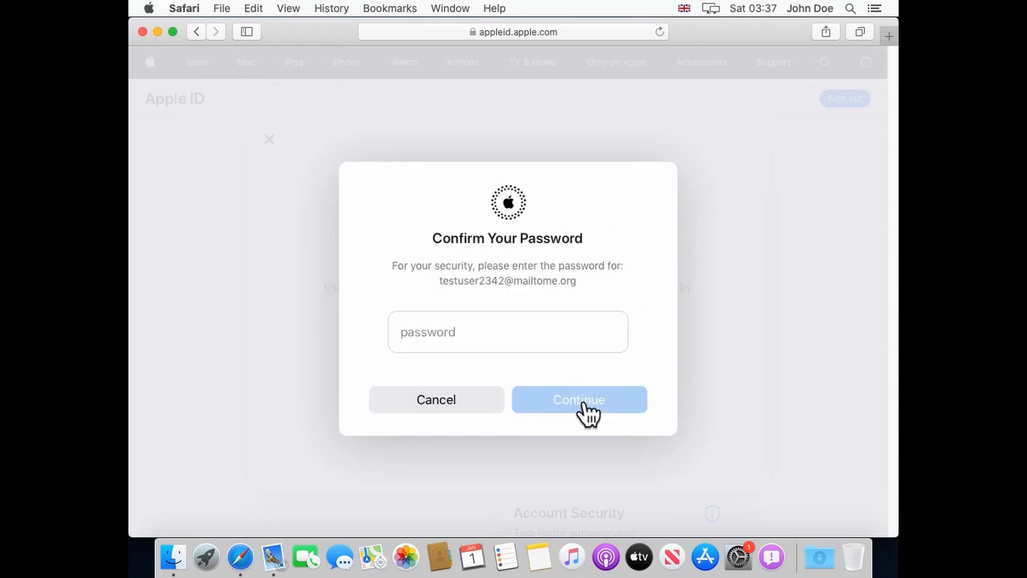
click(568, 338)
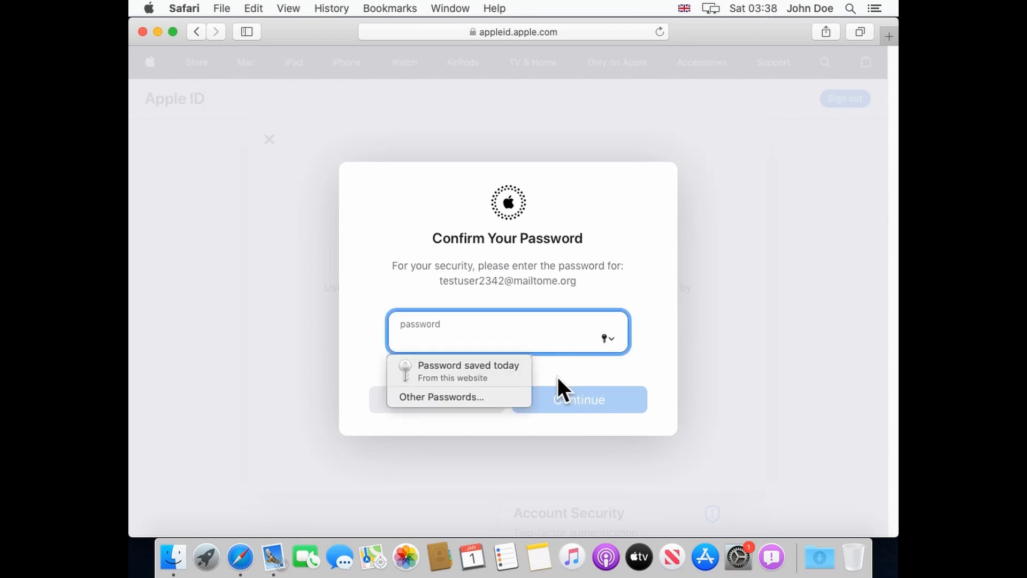
click(504, 368)
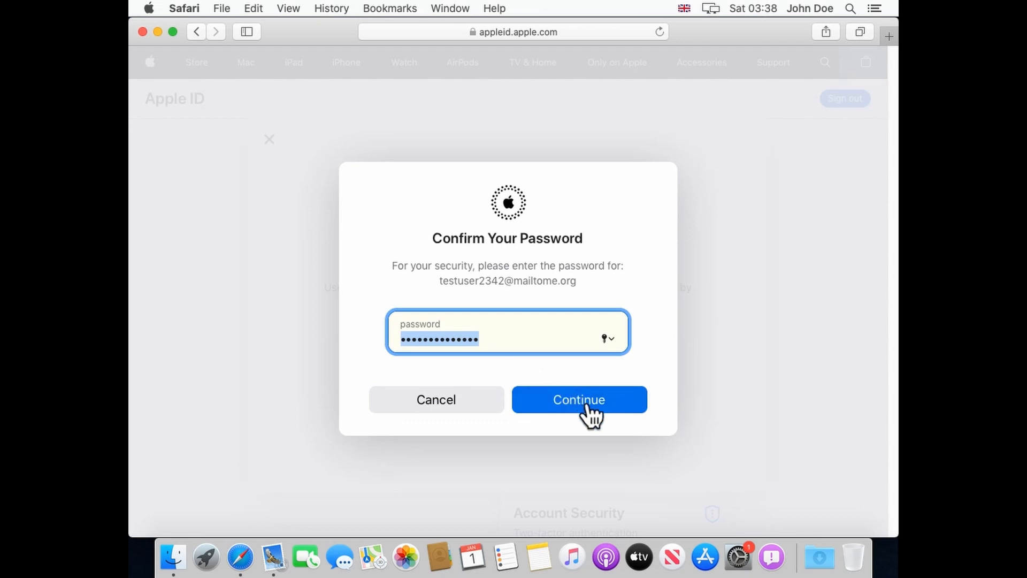
click(591, 408)
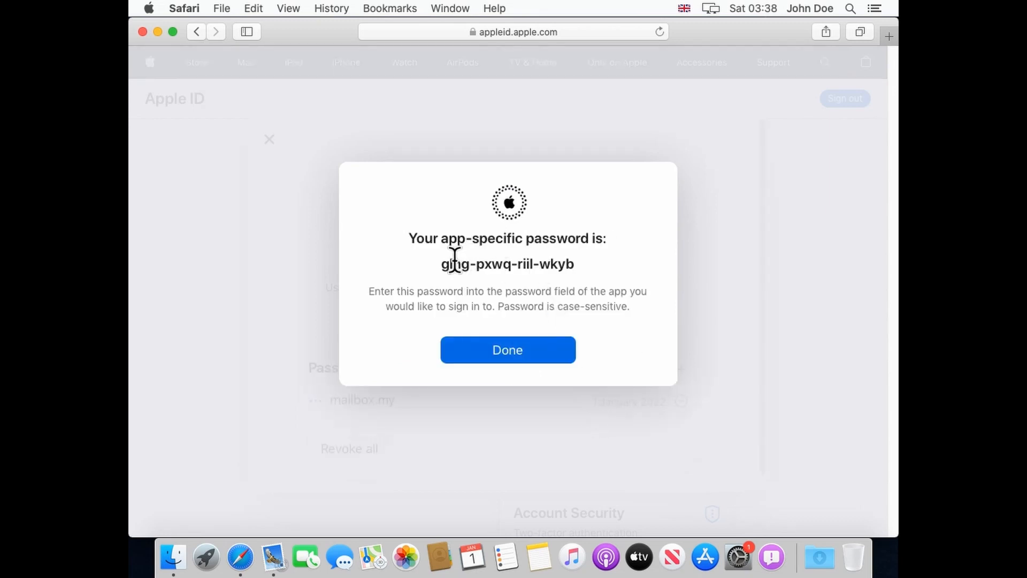
Copy the generated app-specific password and return to Mail's add-account form.
drag(442, 261, 576, 258)
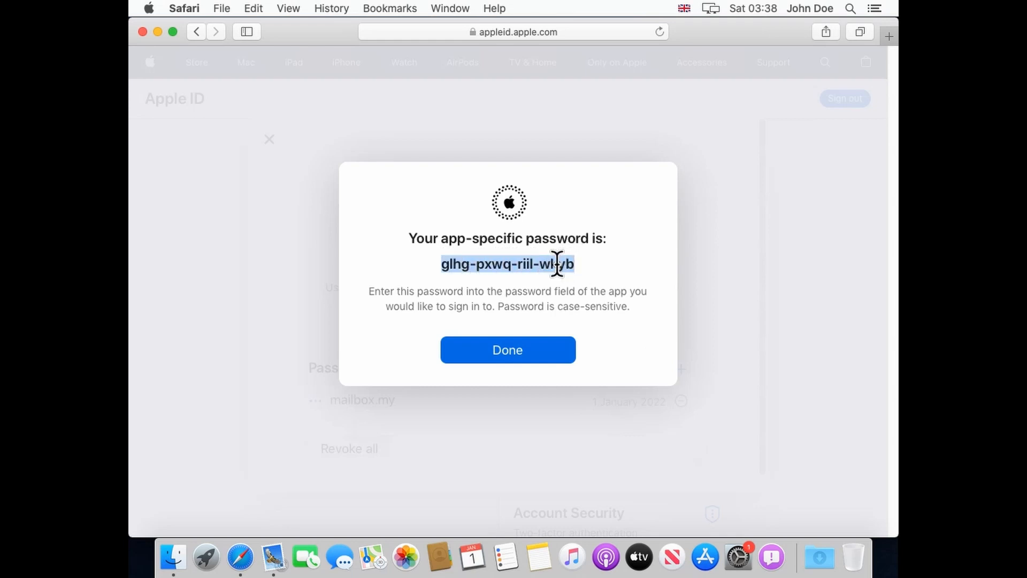
right_click(557, 264)
click(596, 304)
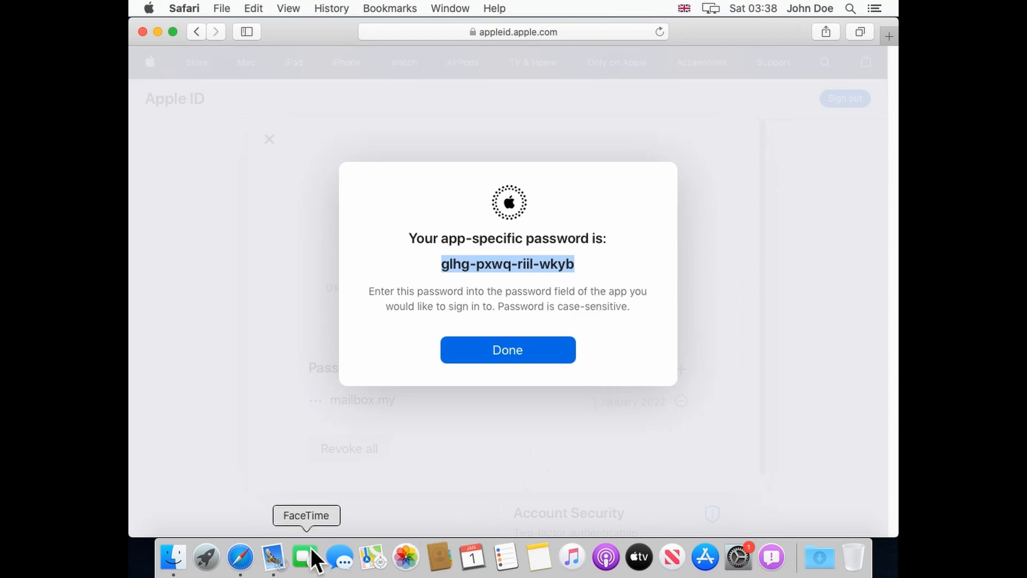
click(275, 557)
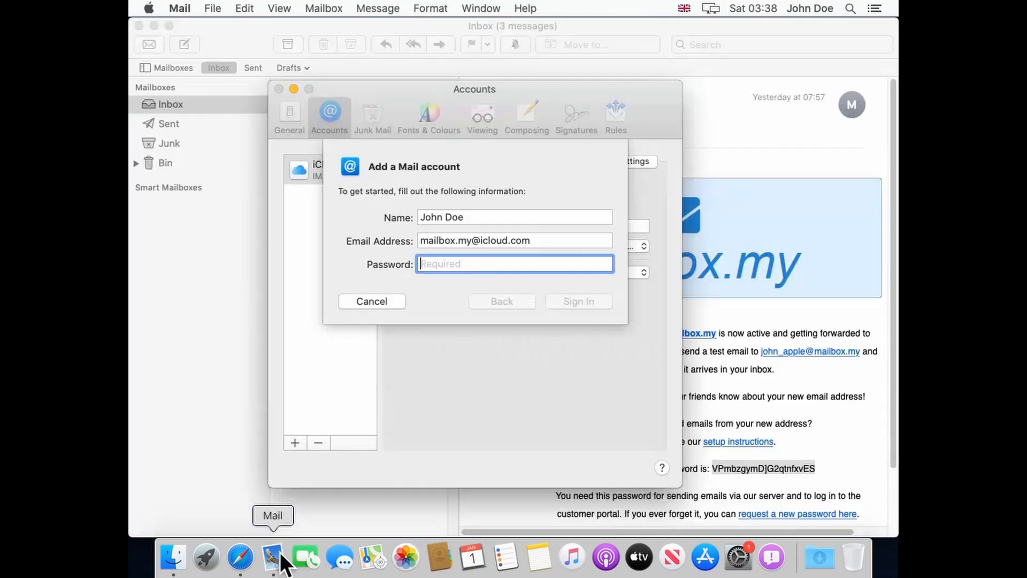
Paste the app-specific password into the Password field and attempt sign-in.
right_click(499, 263)
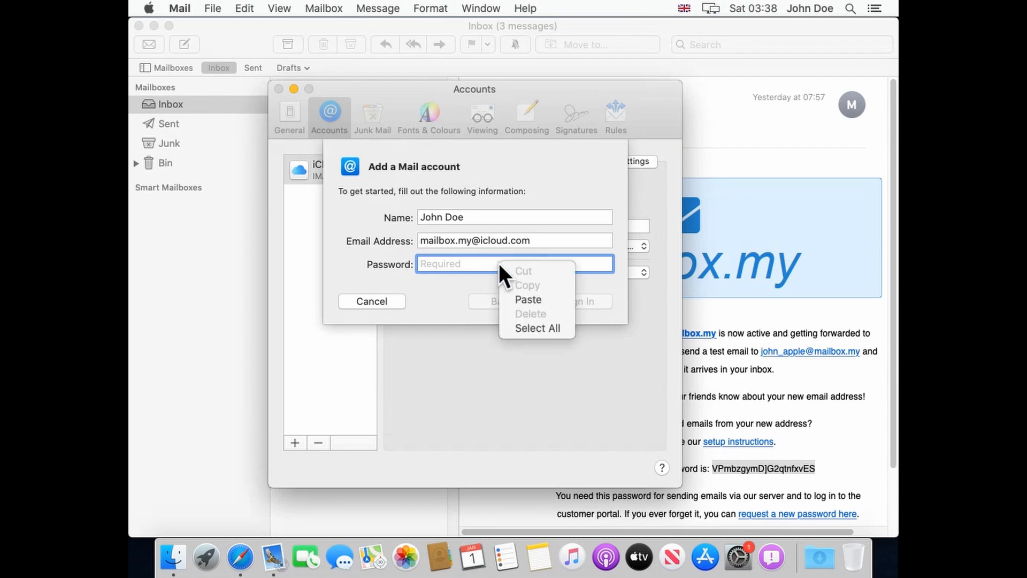
click(531, 298)
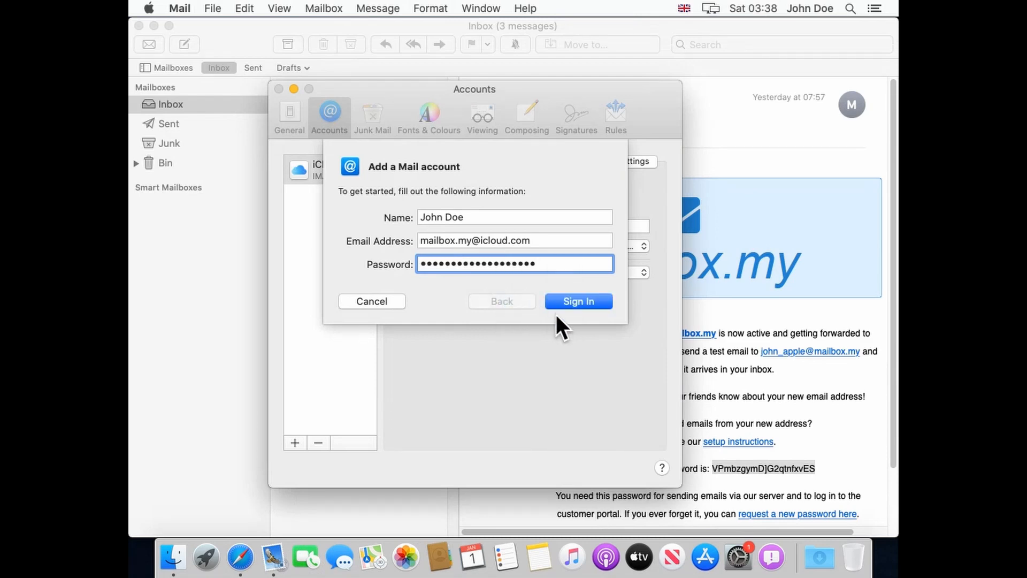
click(566, 301)
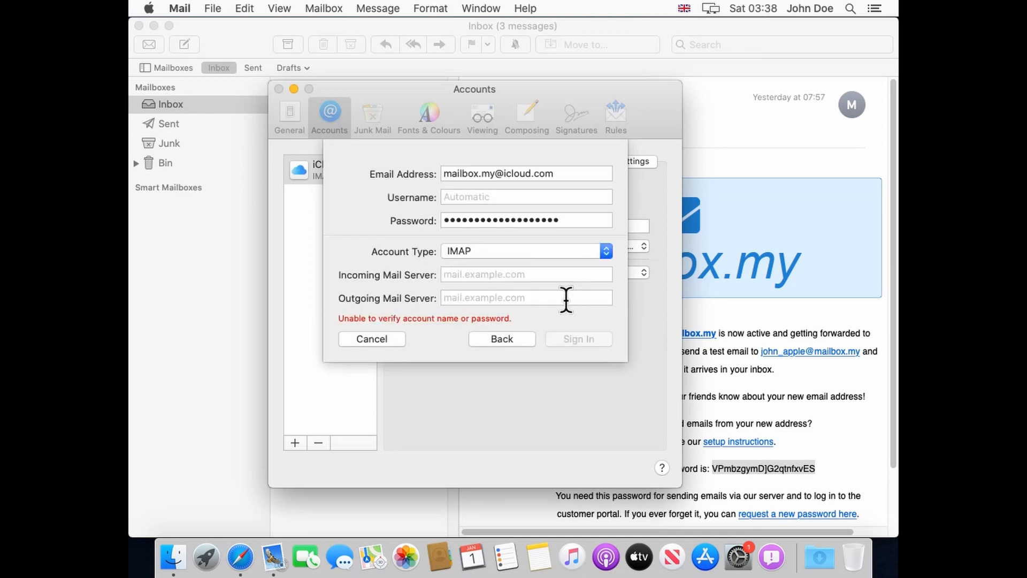
Enter servers imap.mail.me.com and smtp.mail.me.com, sign in, and finish the account for Mail and Notes.
click(561, 273)
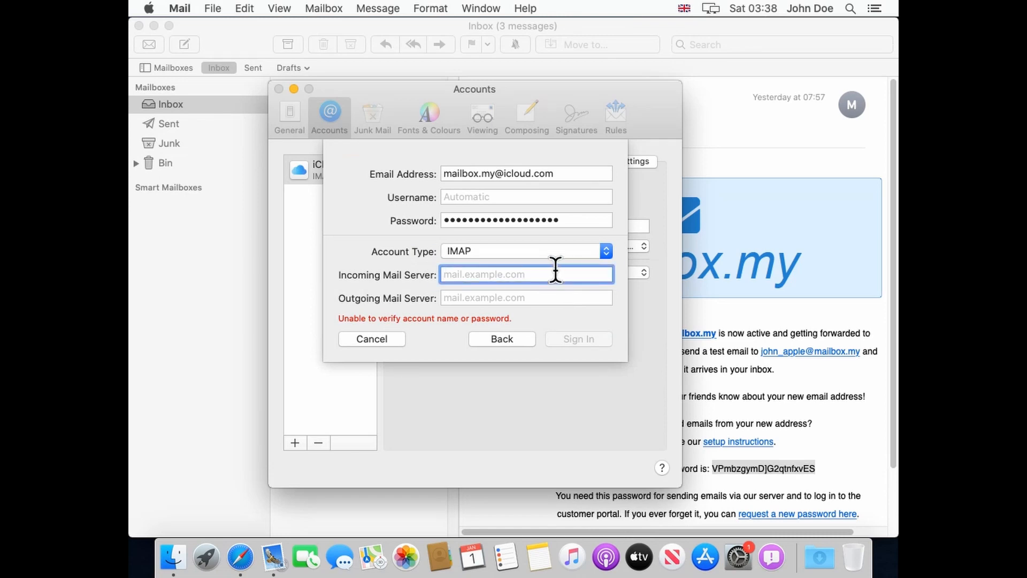
text(imap.mail.me.com)
key(Tab)
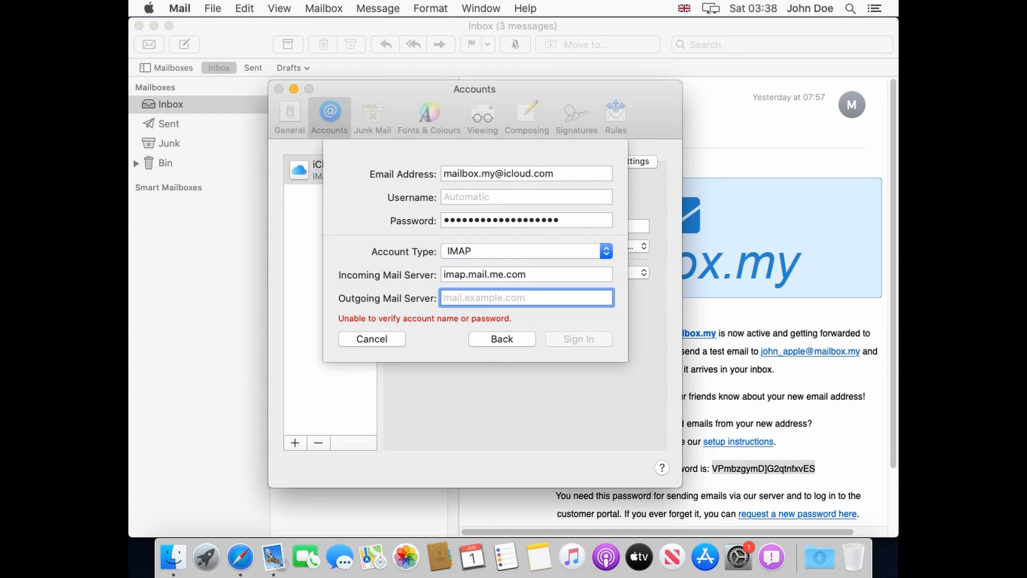
text(smtp.ma)
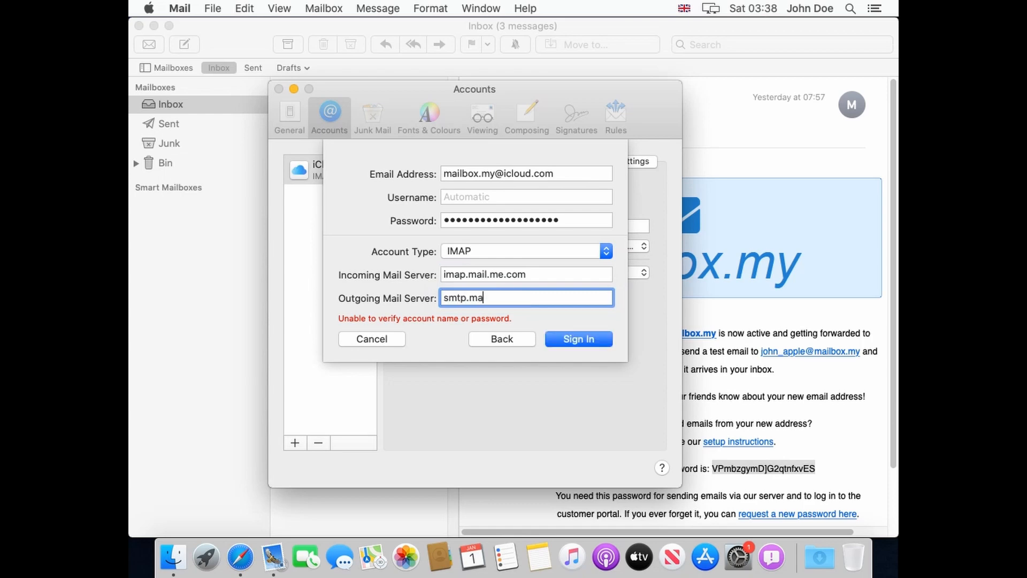
text(il.me.com)
click(580, 341)
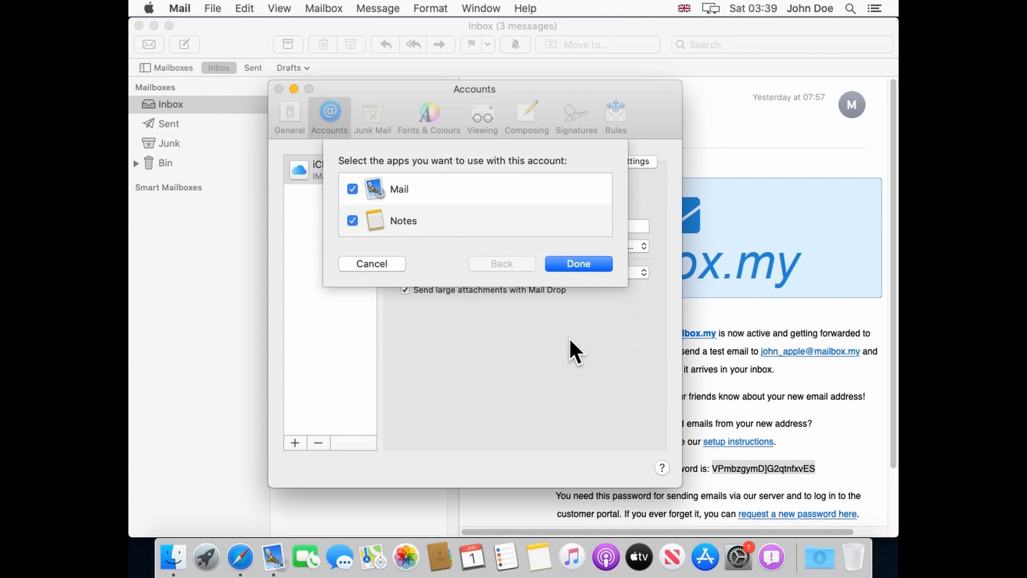
click(585, 265)
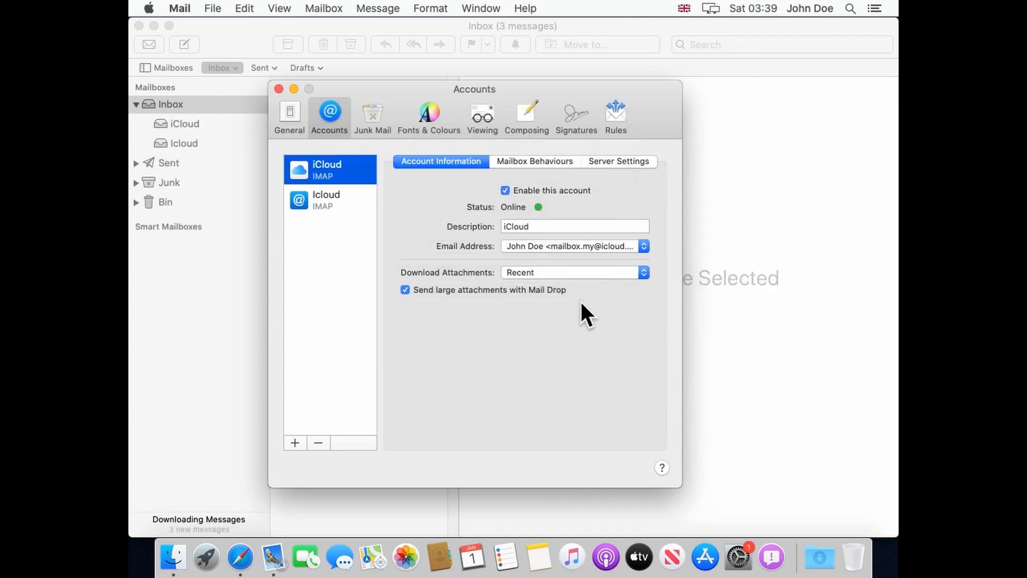
Add a sender entry with the user's full name and the custom mailbox.my address to the Icloud account.
click(346, 204)
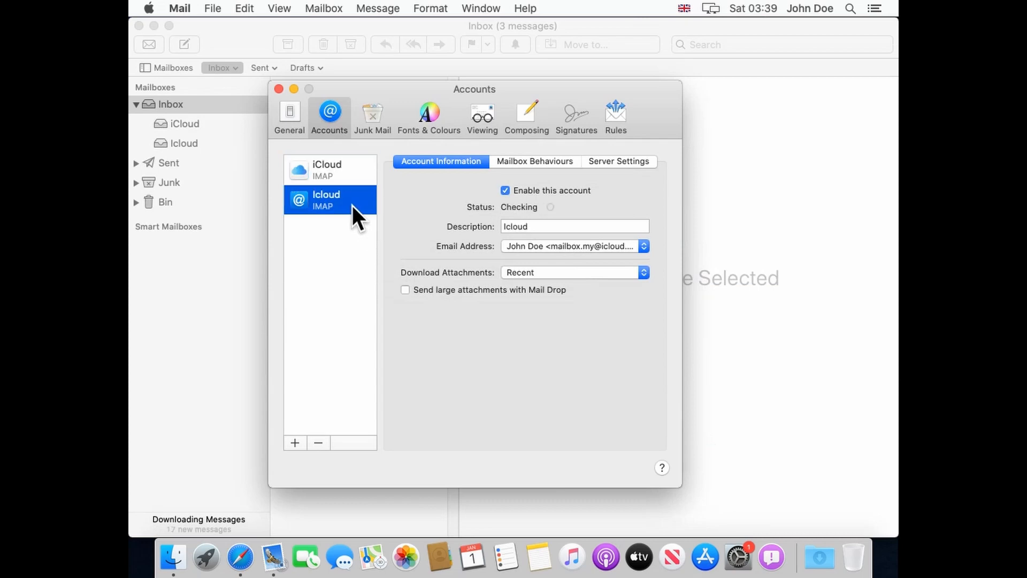
click(641, 246)
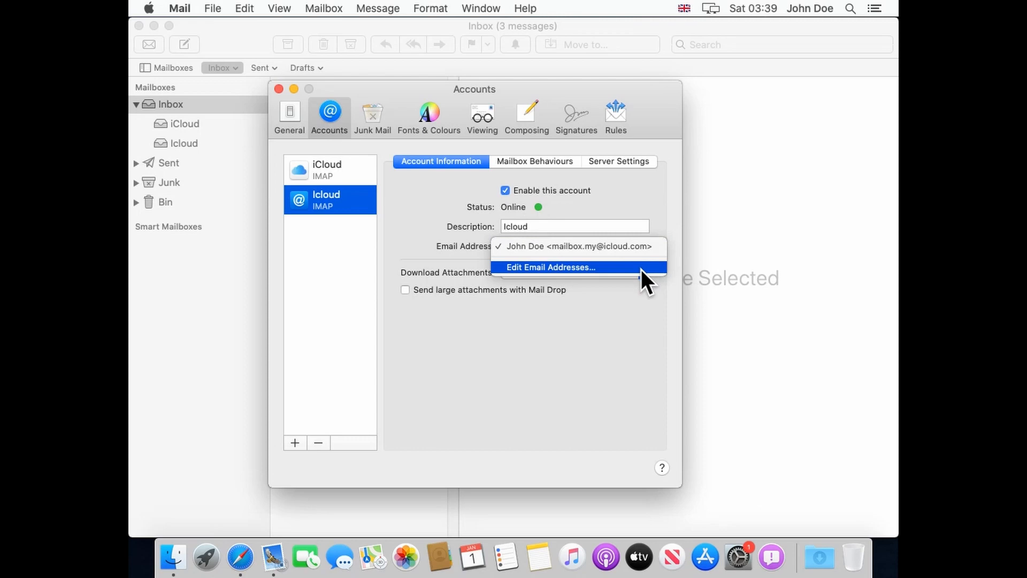
click(641, 268)
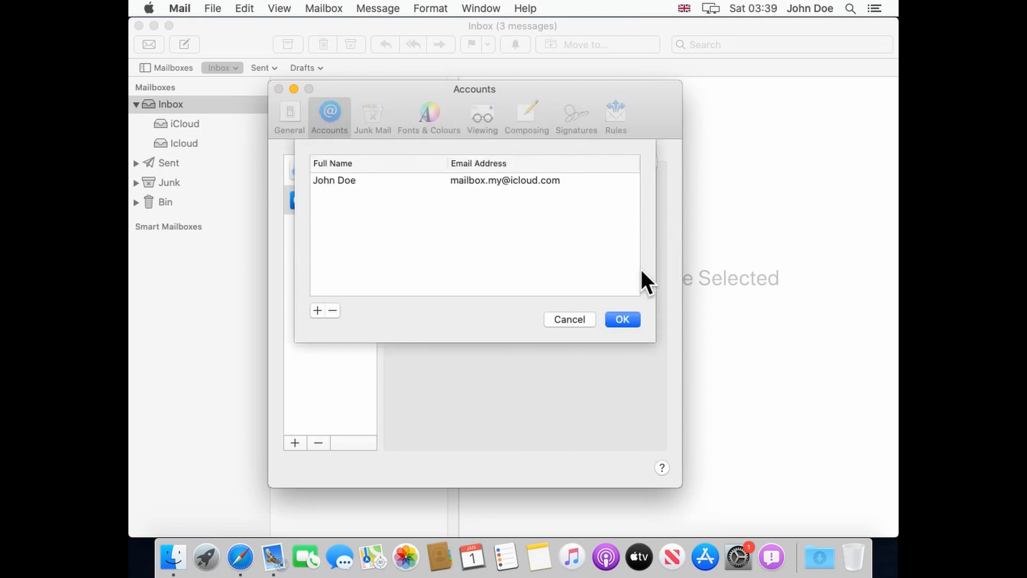
click(318, 311)
click(423, 195)
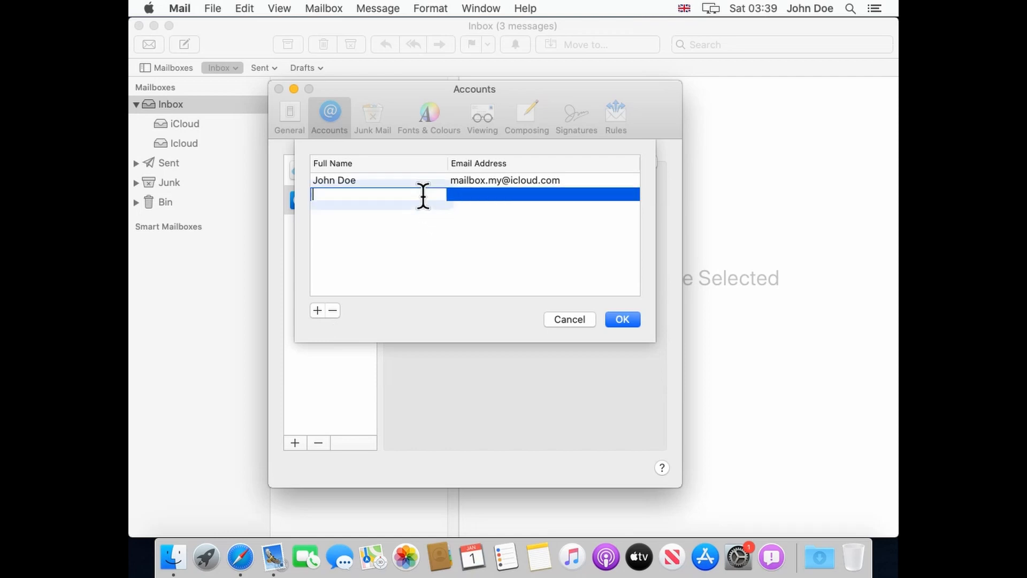
text(ohn DF)
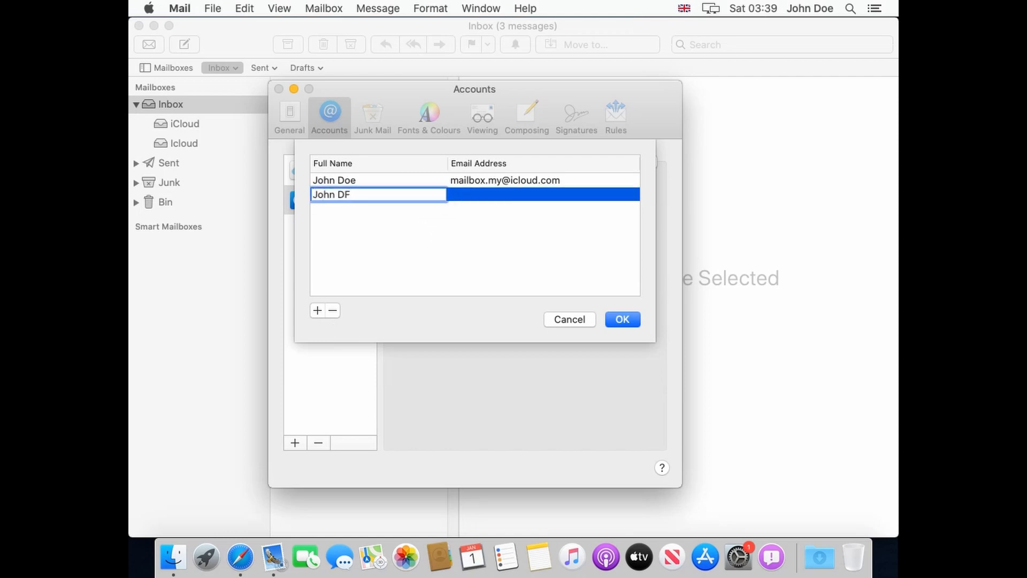
key(BackSpace)
text(oe)
click(528, 196)
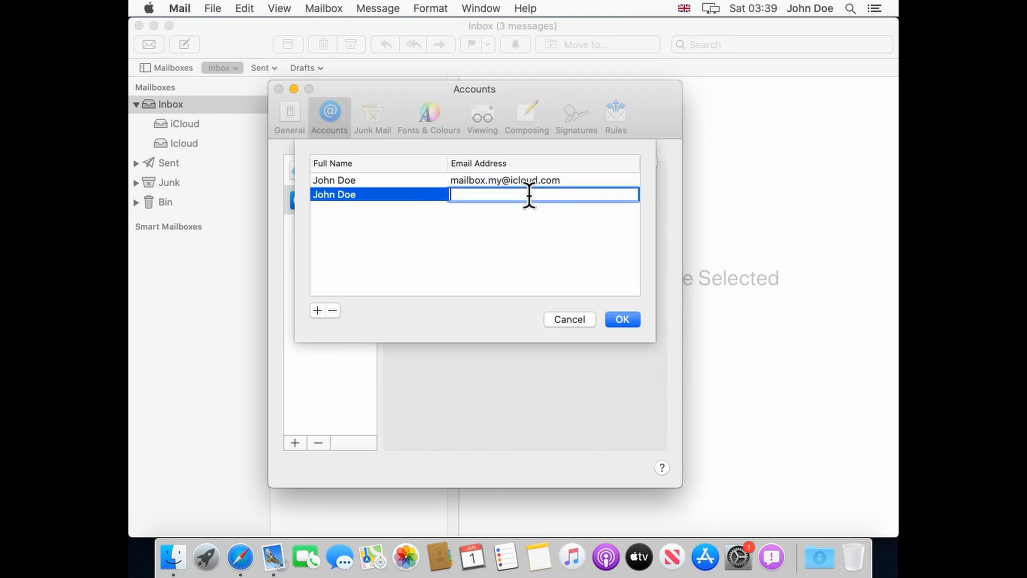
click(618, 317)
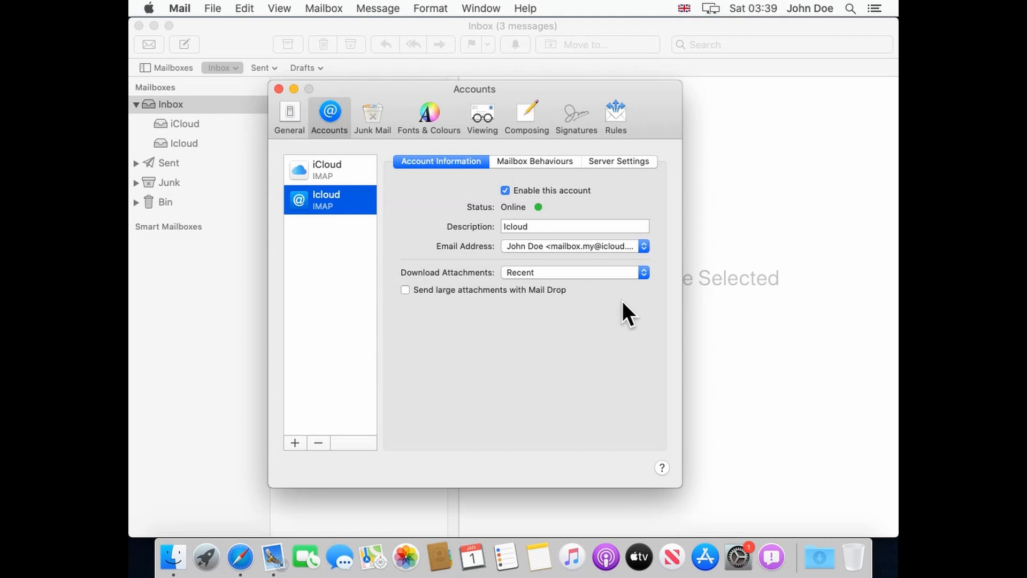
Choose the mailbox.my address as the Icloud account's sending address.
click(640, 247)
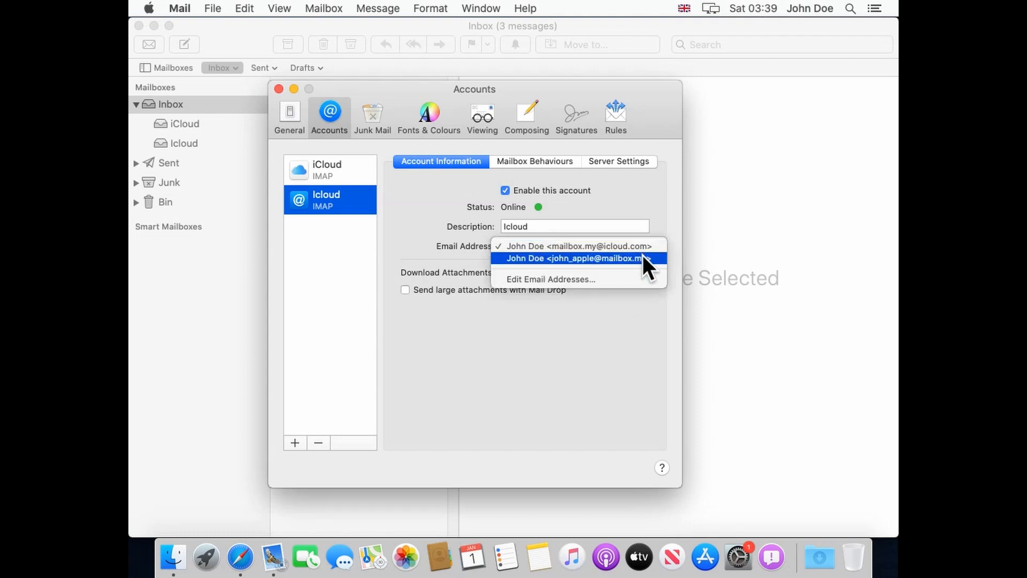
click(643, 258)
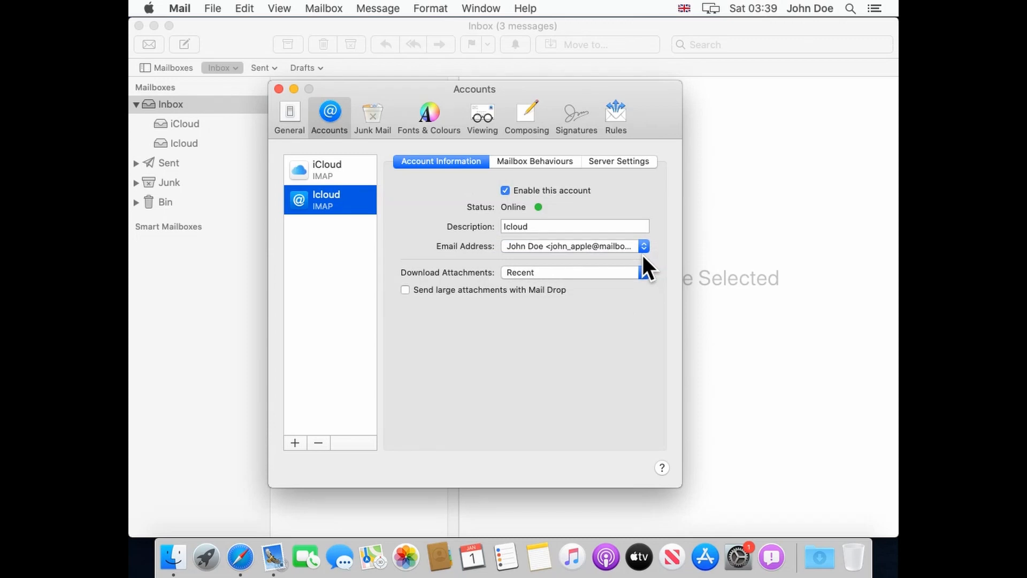
click(647, 160)
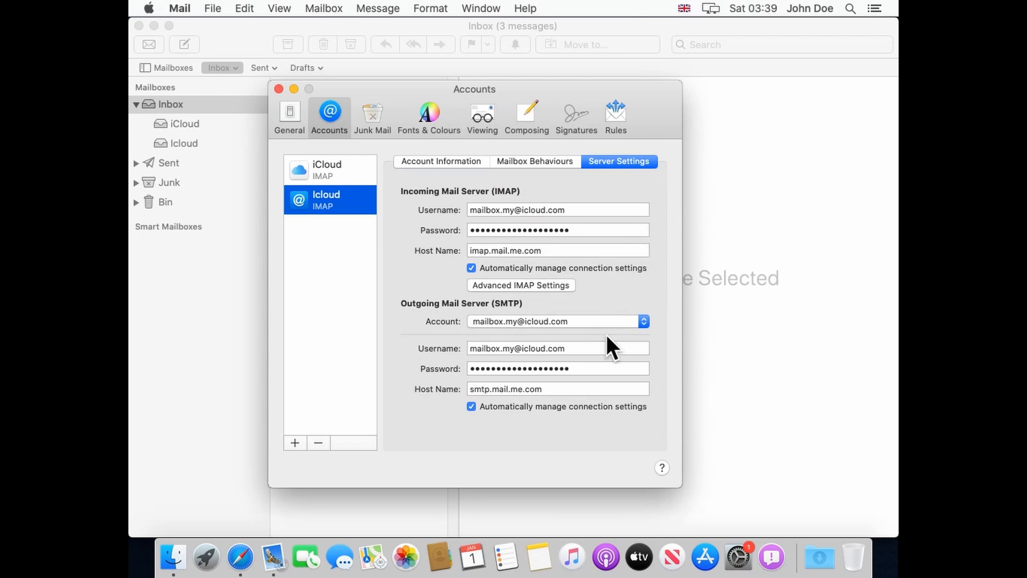
Set the outgoing server username to the mailbox.my address and clear its password.
click(614, 349)
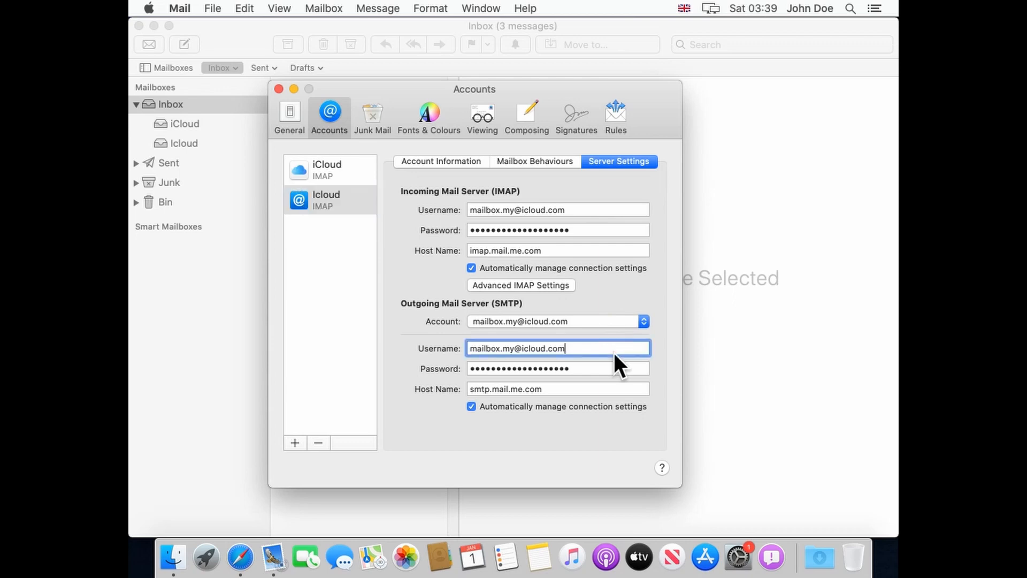
key(super+a)
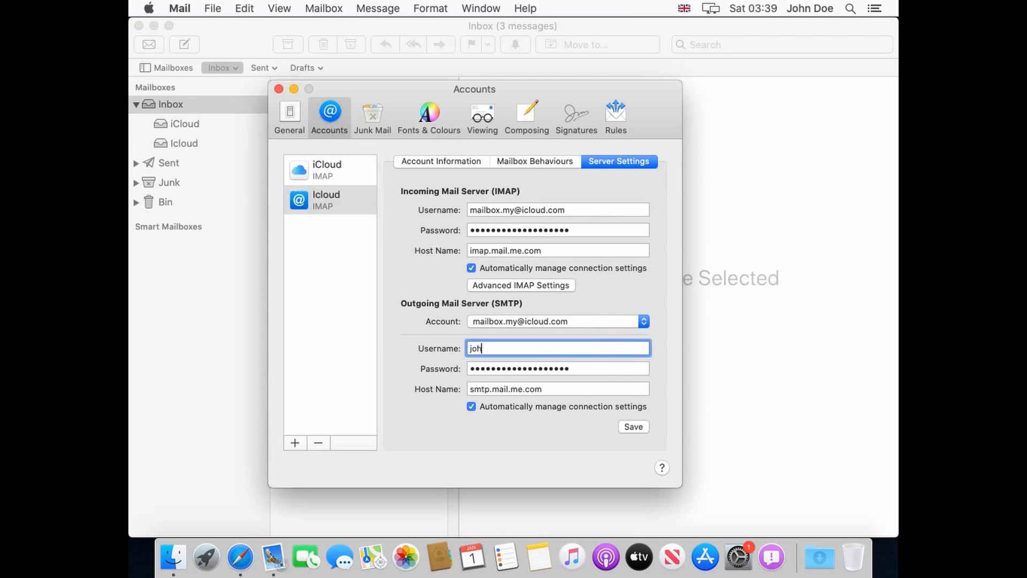
click(615, 369)
key(super+a)
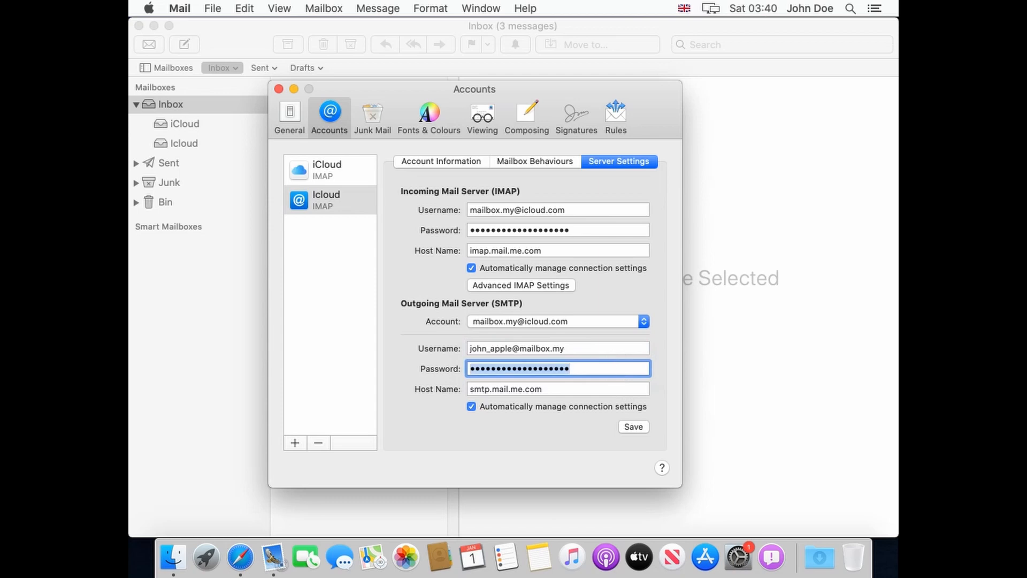
key(BackSpace)
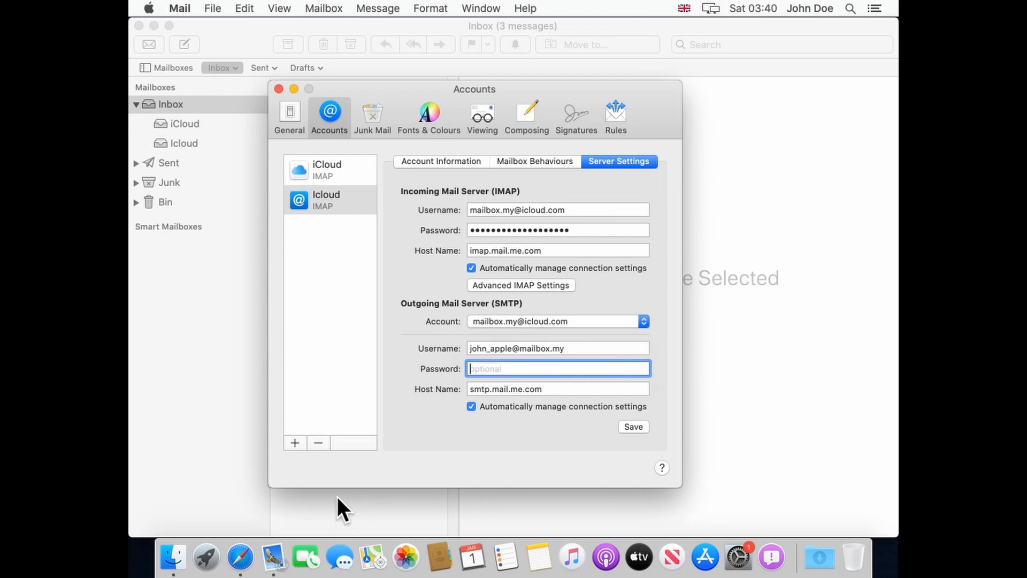
Copy the personal password from the mailbox.my welcome message, then minimize the message window.
click(216, 101)
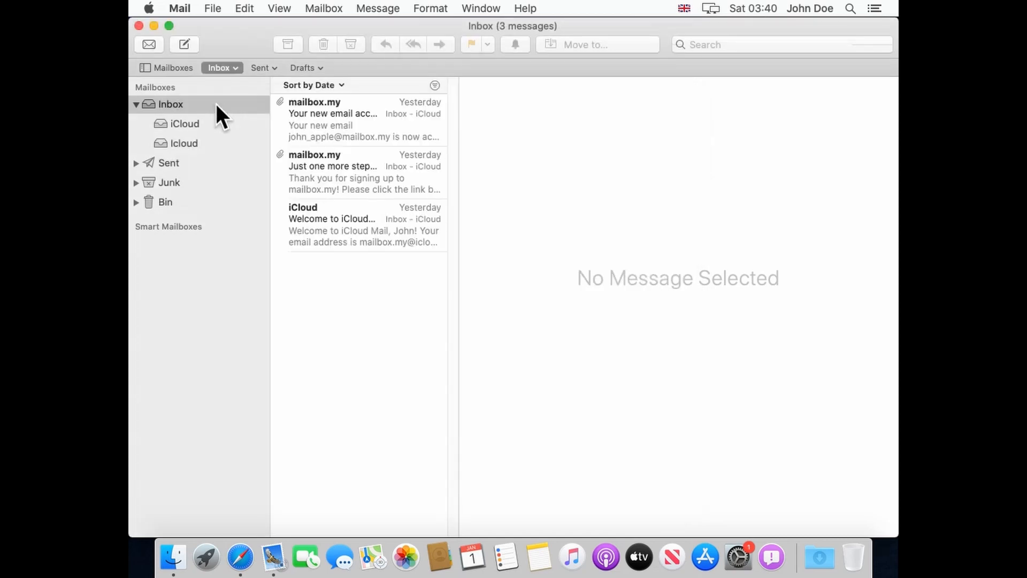
click(372, 118)
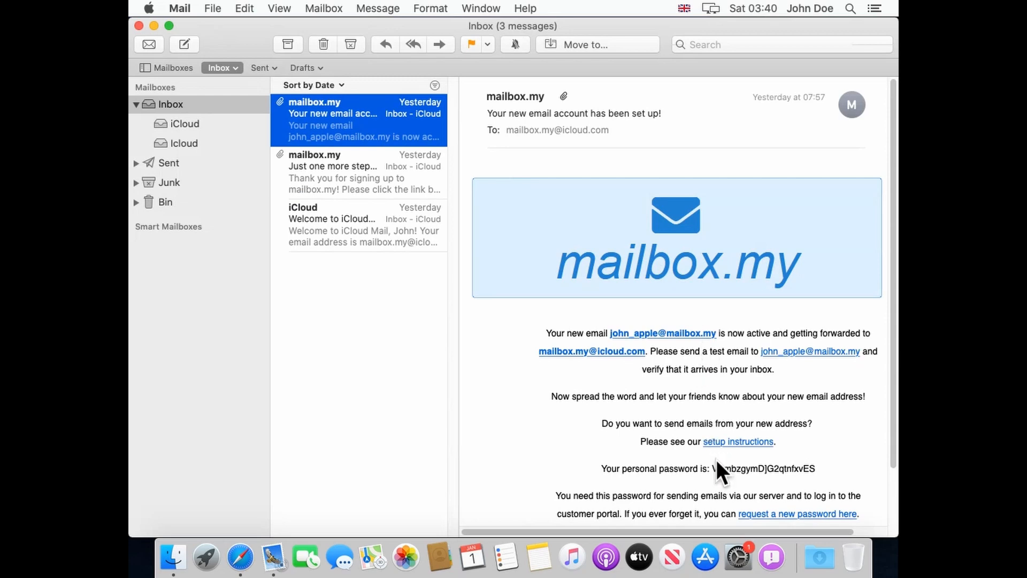
drag(713, 468, 815, 468)
right_click(802, 467)
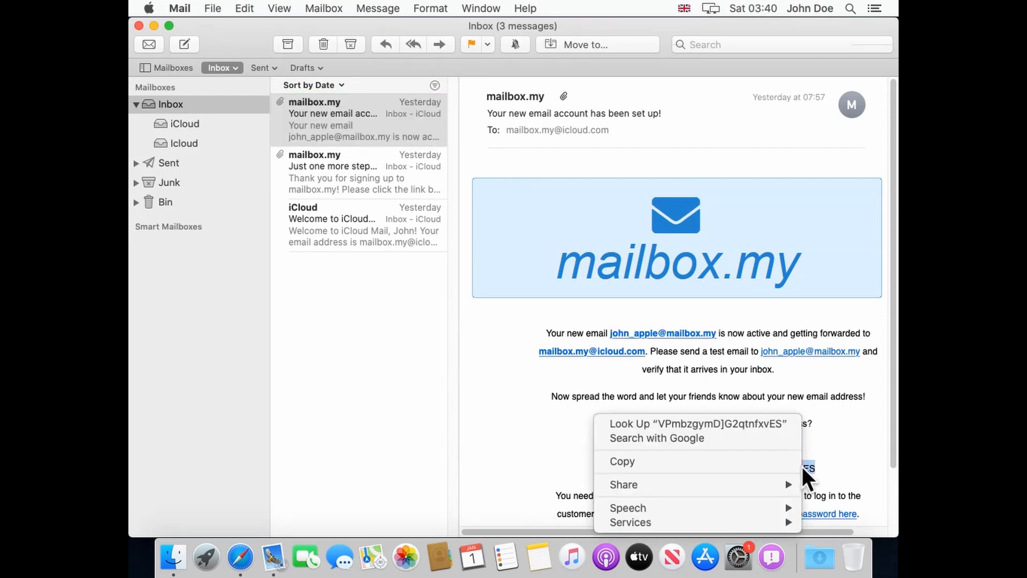
click(773, 461)
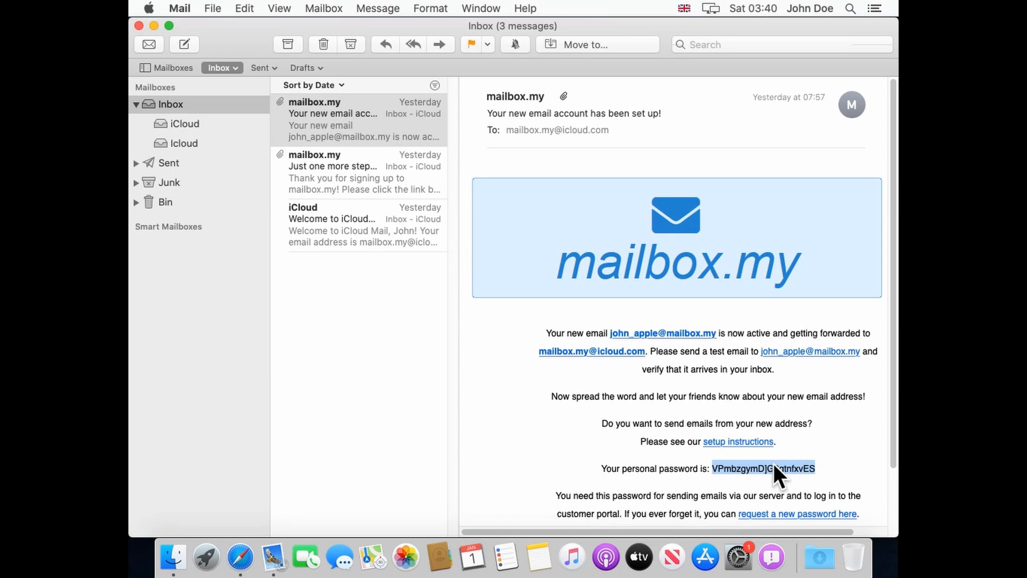
click(153, 26)
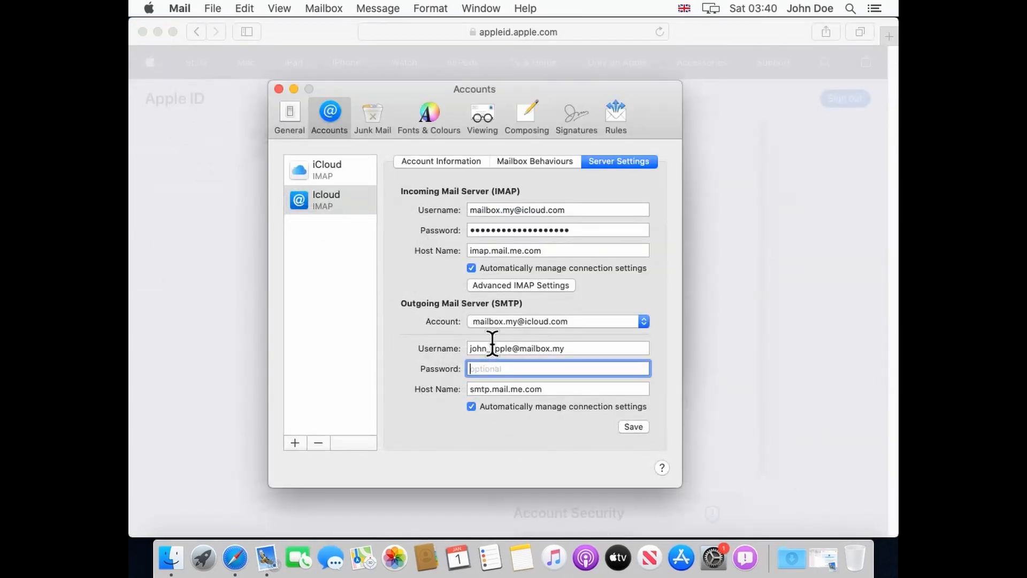
Paste the copied SMTP password, set host mail.emailman.at, disable automatic connection settings, and save.
right_click(506, 371)
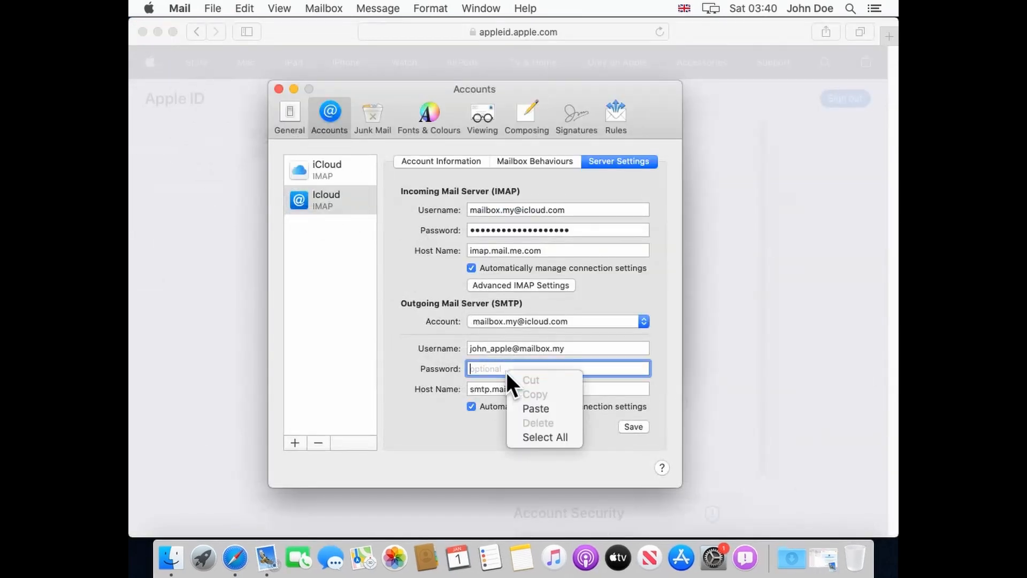
click(534, 409)
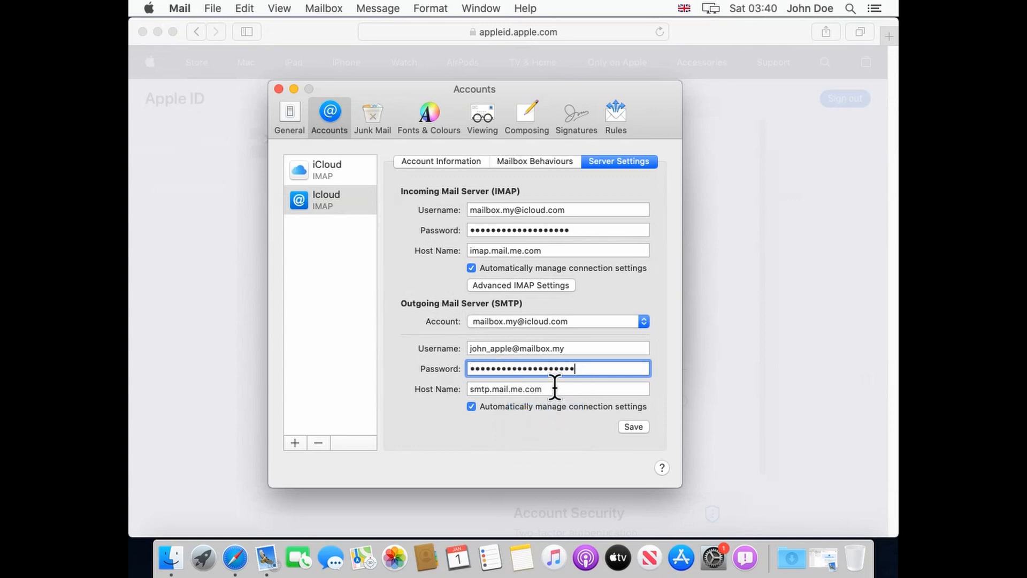
click(555, 388)
key(super+a)
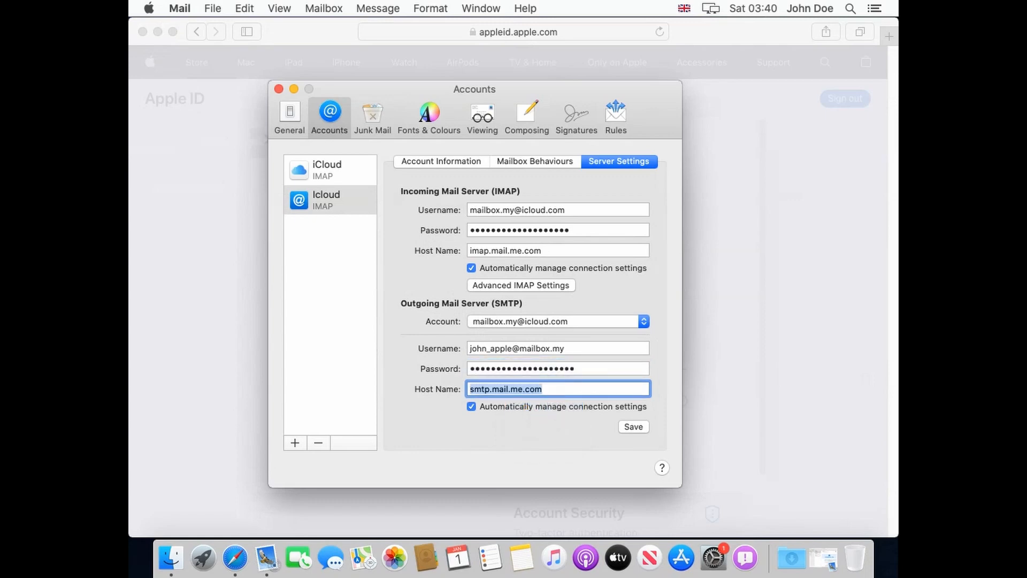
key(BackSpace)
text(mail.emai)
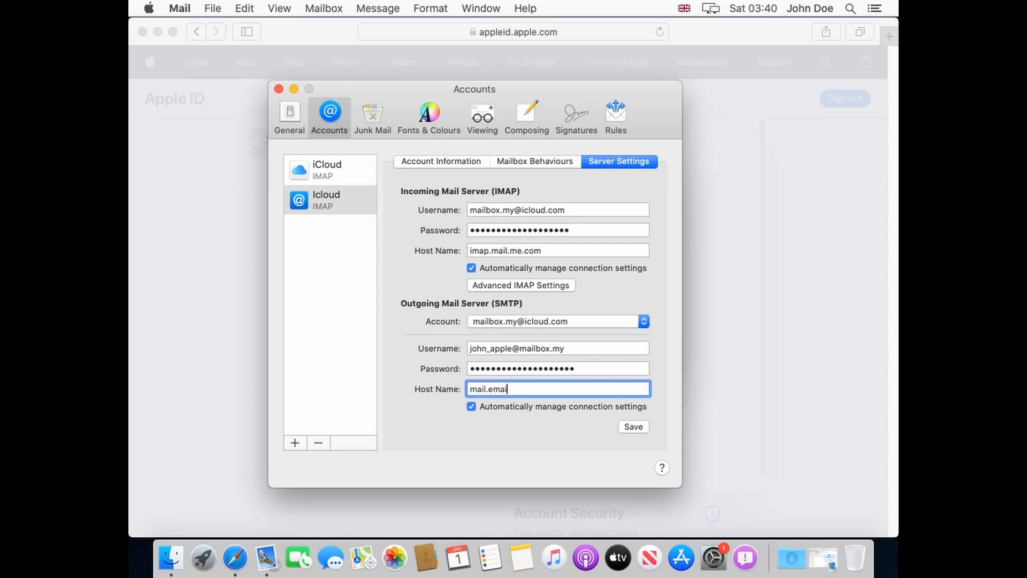
text(lman.at)
click(623, 407)
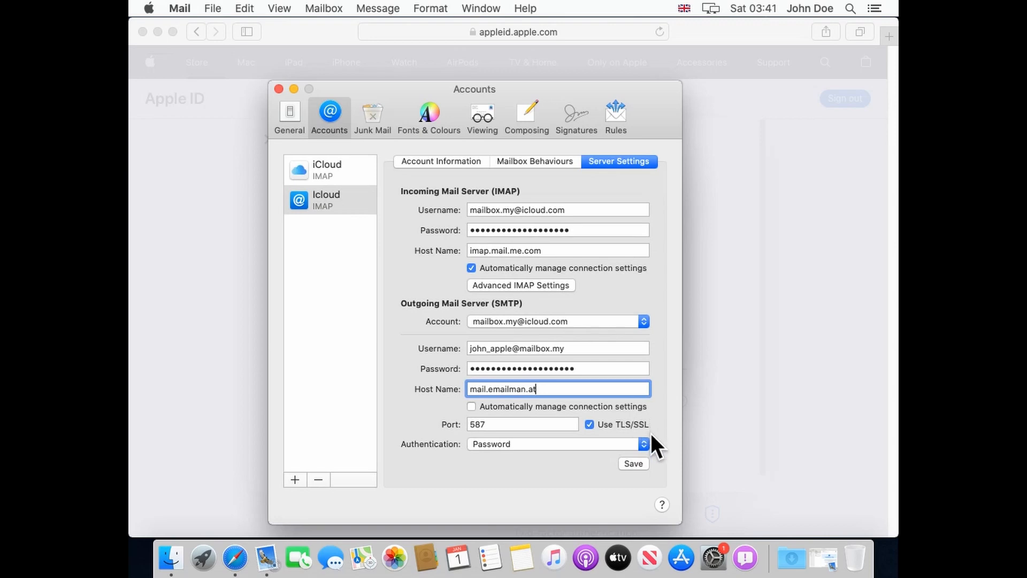
click(643, 464)
Uncheck Enable this account for the original iCloud account, then close Preferences and return to the Inbox.
click(339, 166)
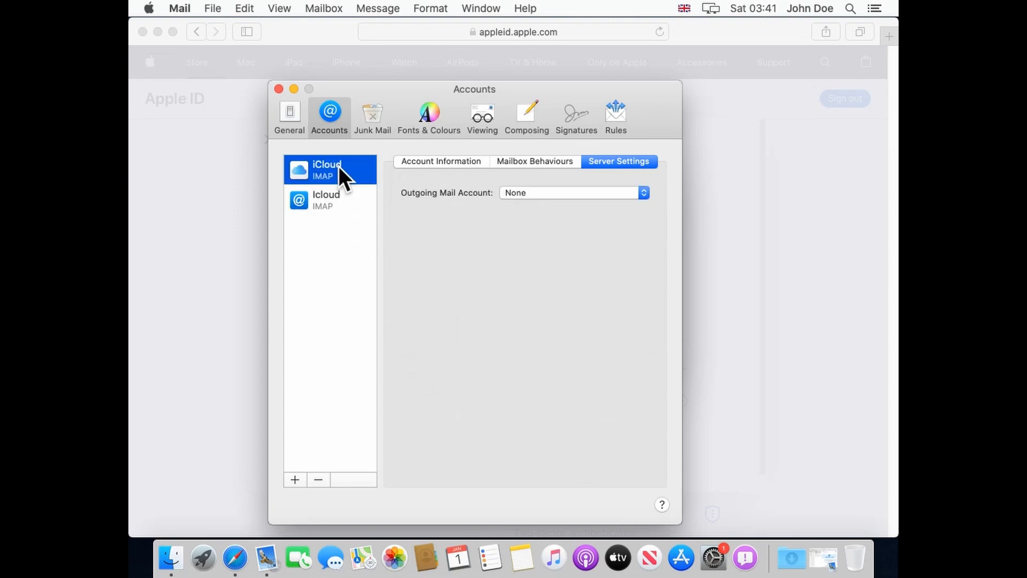
click(451, 163)
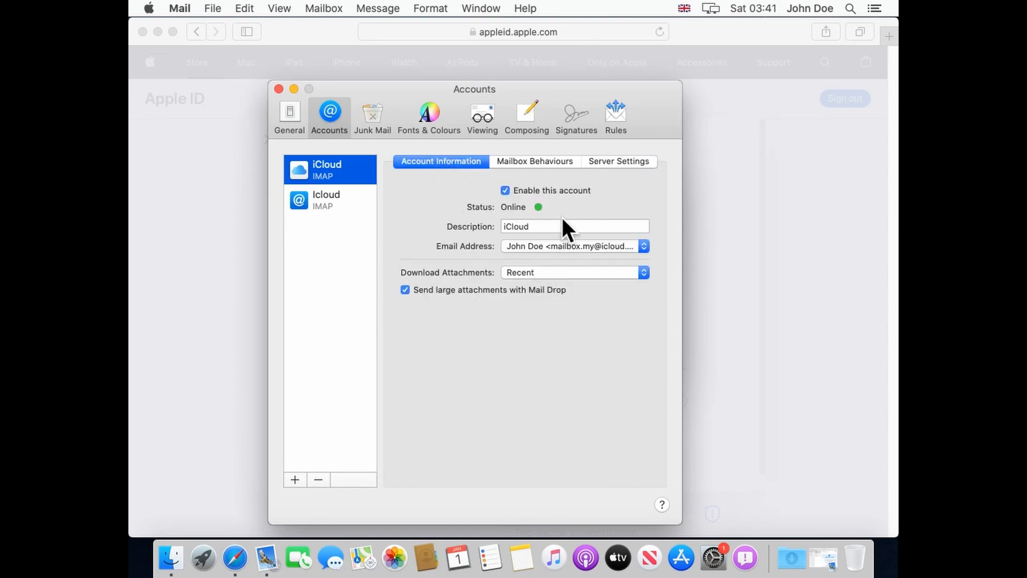
click(562, 191)
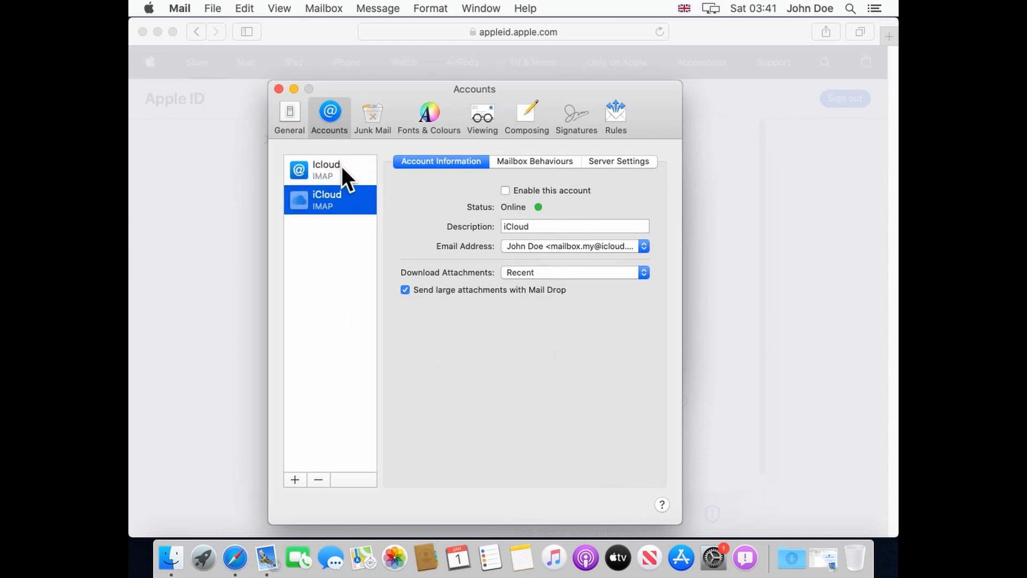
click(278, 89)
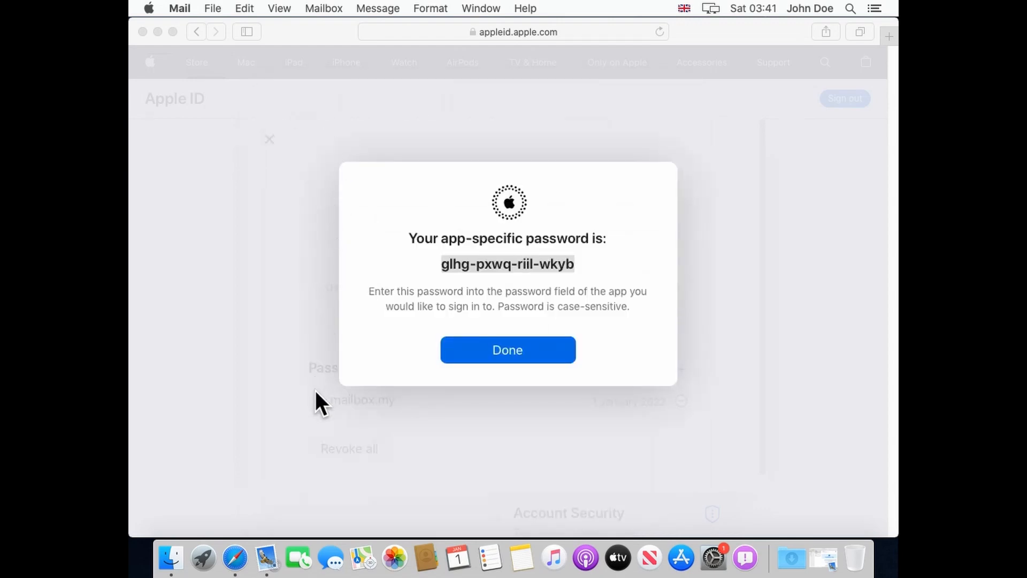
click(268, 554)
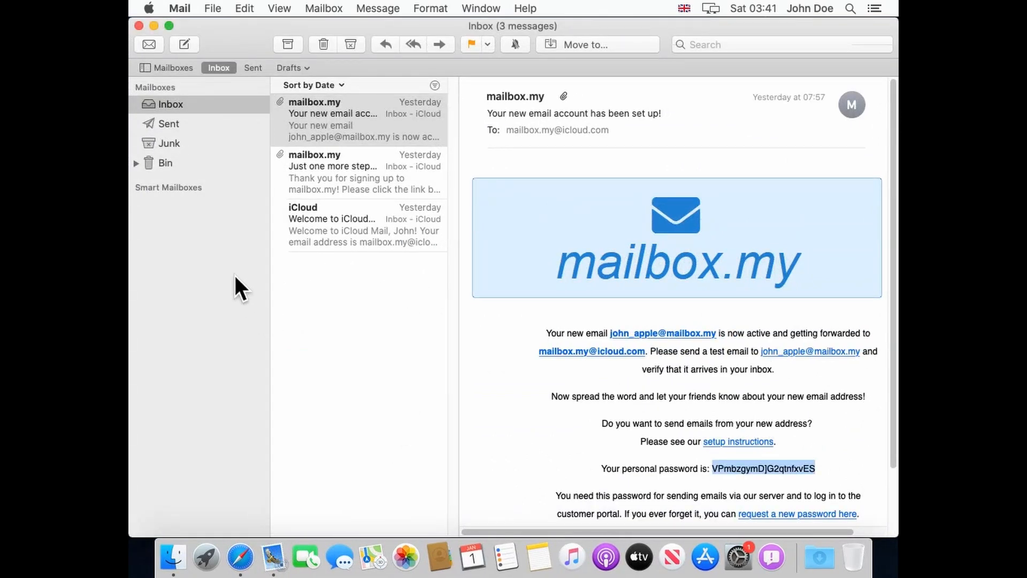
Send an email titled 'Hi John' reading 'How are you?' to the mailbox.my address, then open it in the Inbox.
click(192, 102)
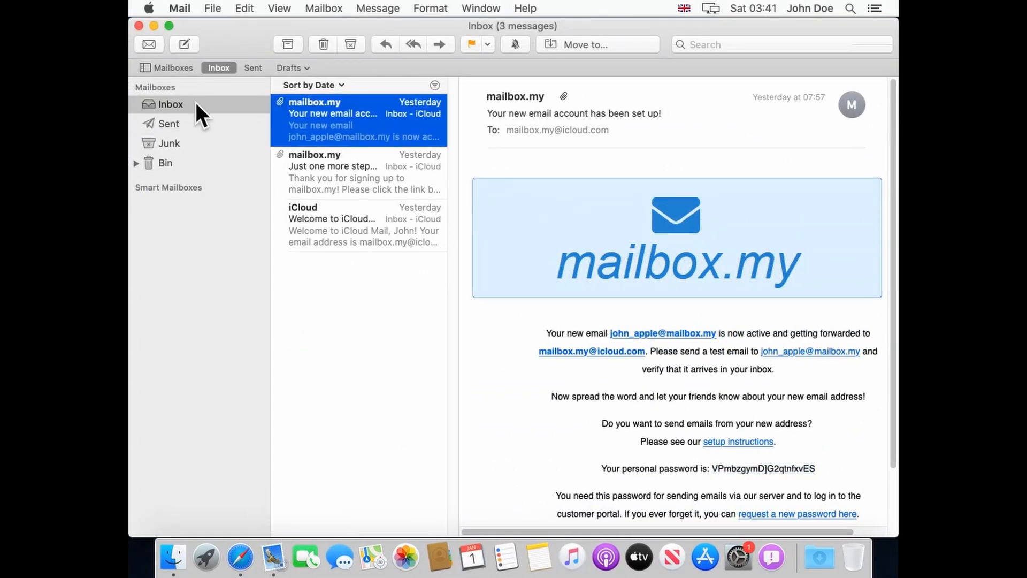
click(185, 44)
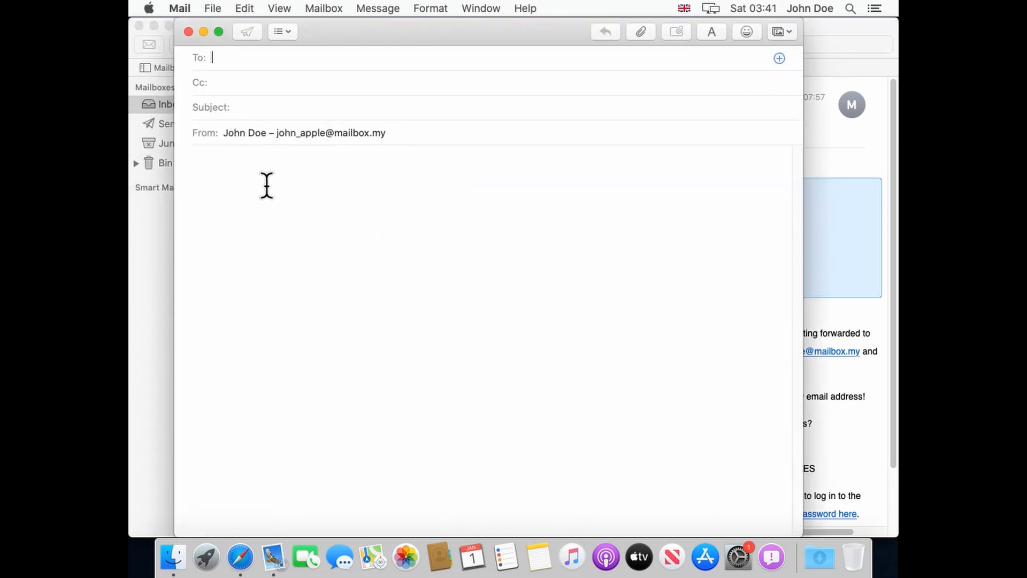
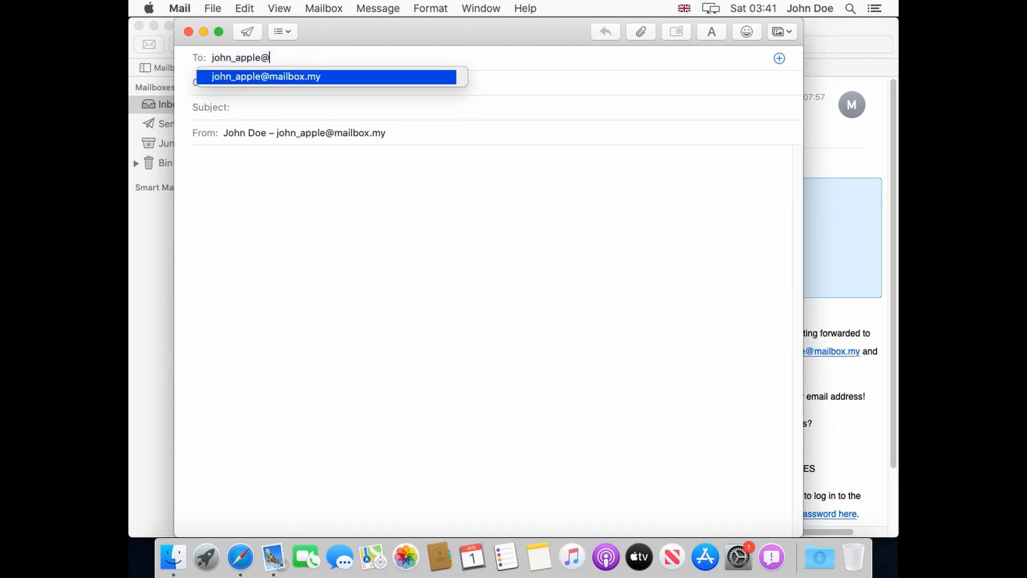
click(280, 107)
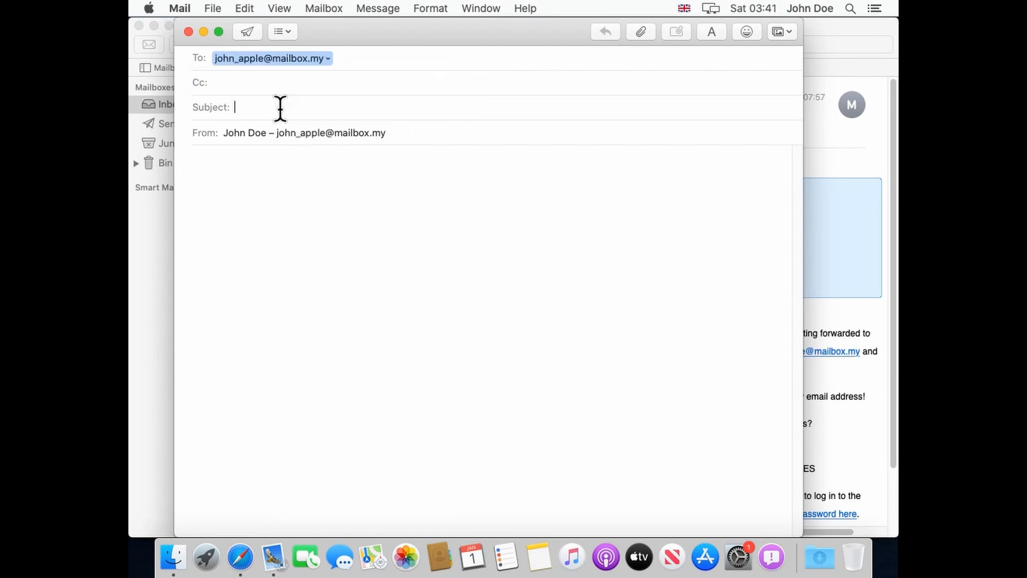
text(Hi John)
click(271, 167)
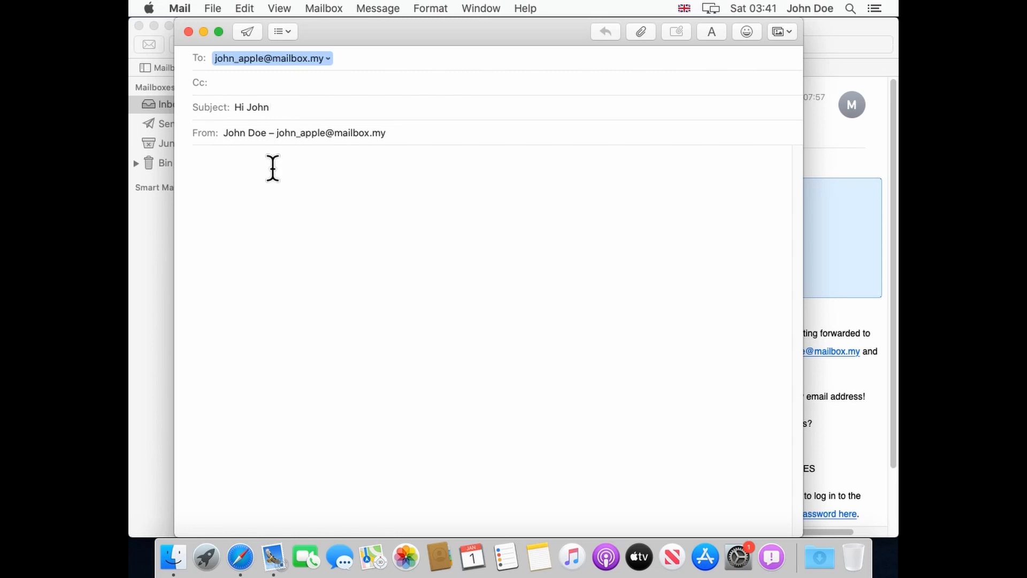
text(How are you)
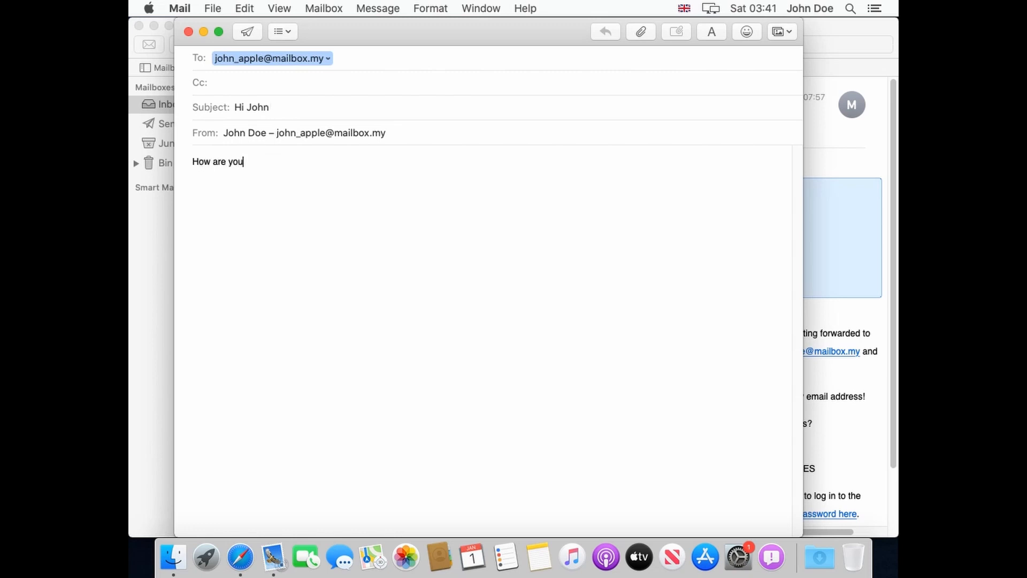
text(?)
click(247, 32)
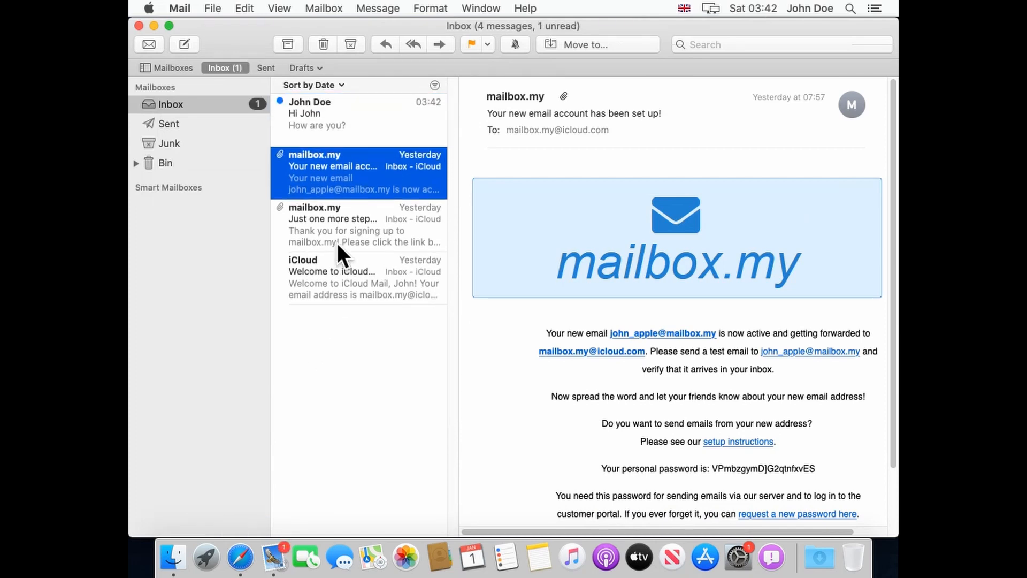
click(378, 126)
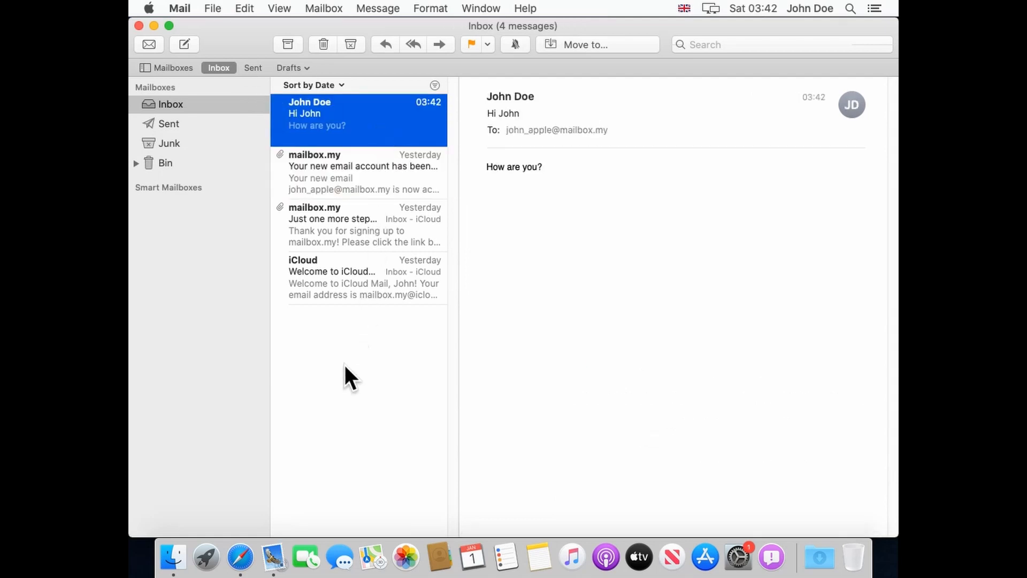